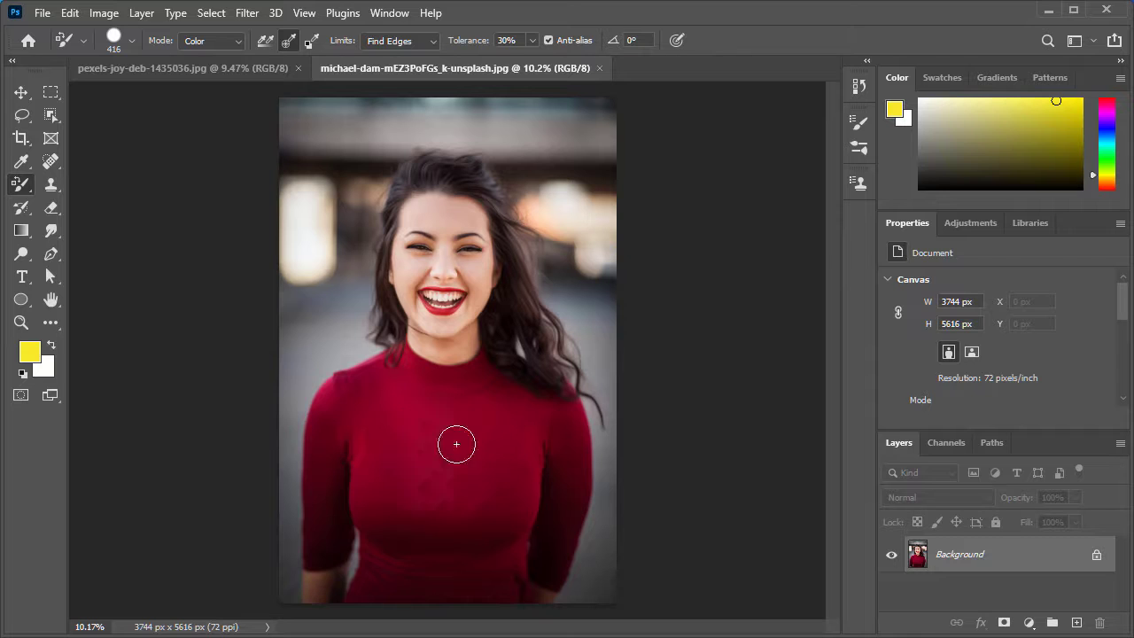
{"action": "left_click", "coordinate": [41, 12]}
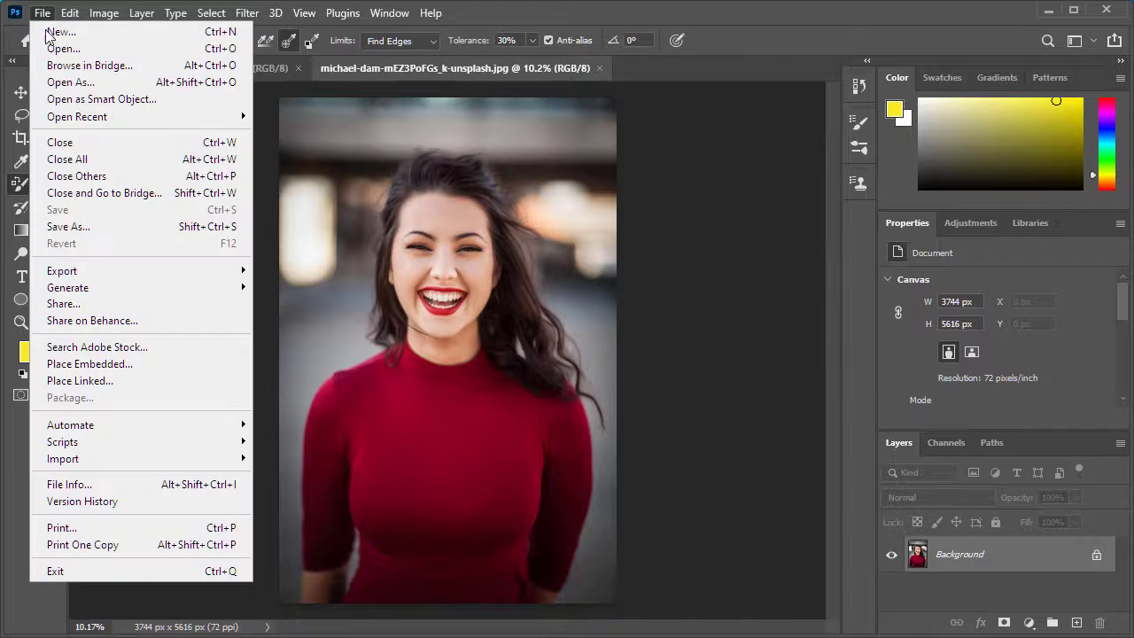
{"action": "left_click", "coordinate": [53, 48]}
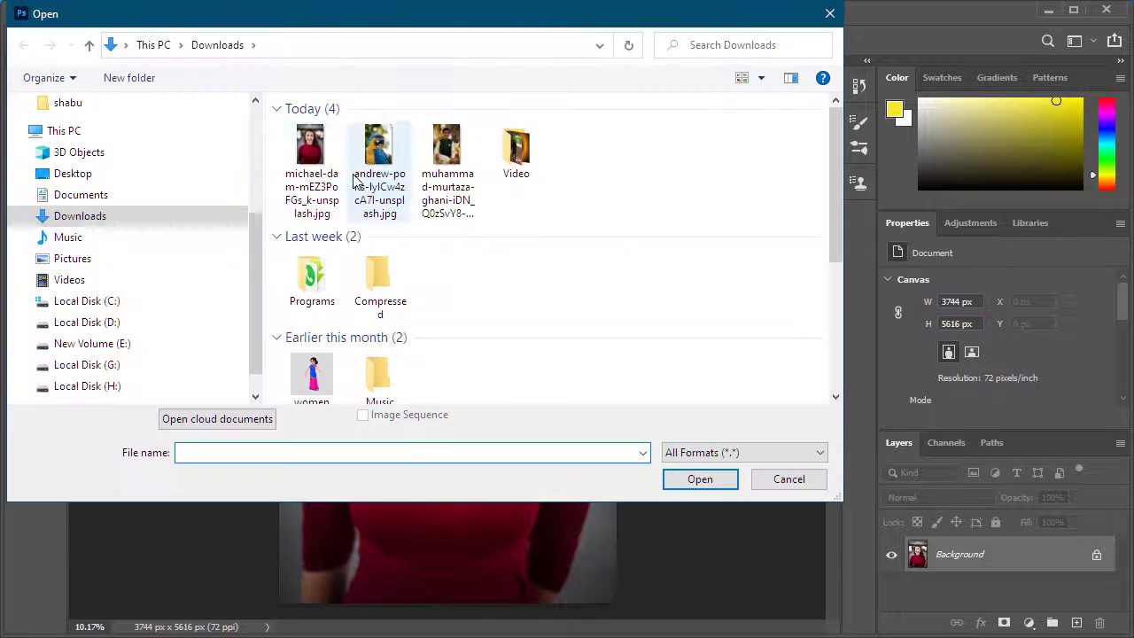
{"action": "left_click", "coordinate": [789, 480]}
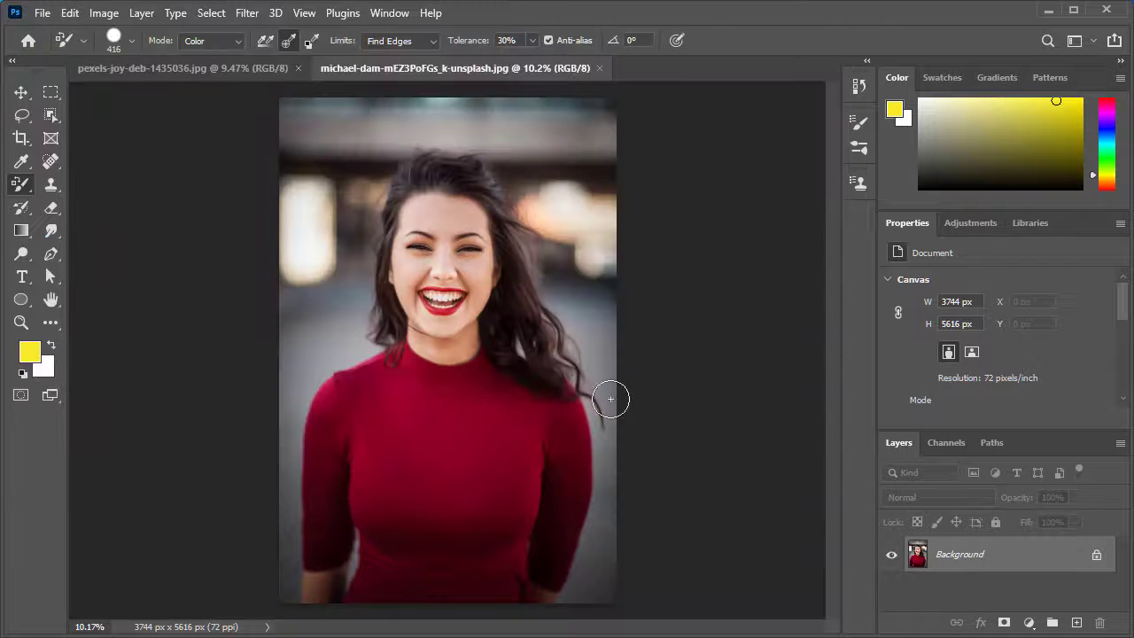
Select the Color Replacement tool from the brush tool group for recolouring the red sweater
{"action": "scroll", "coordinate": [469, 377], "scroll_direction": "up", "scroll_amount": 2}
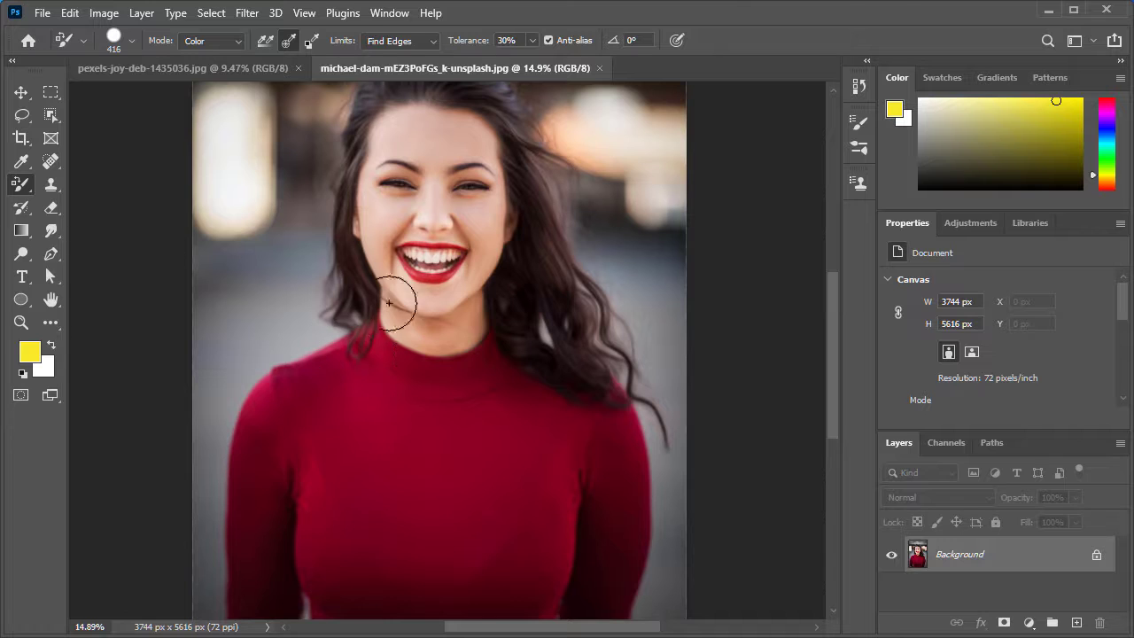
{"action": "right_click", "coordinate": [31, 192]}
{"action": "left_click", "coordinate": [93, 186]}
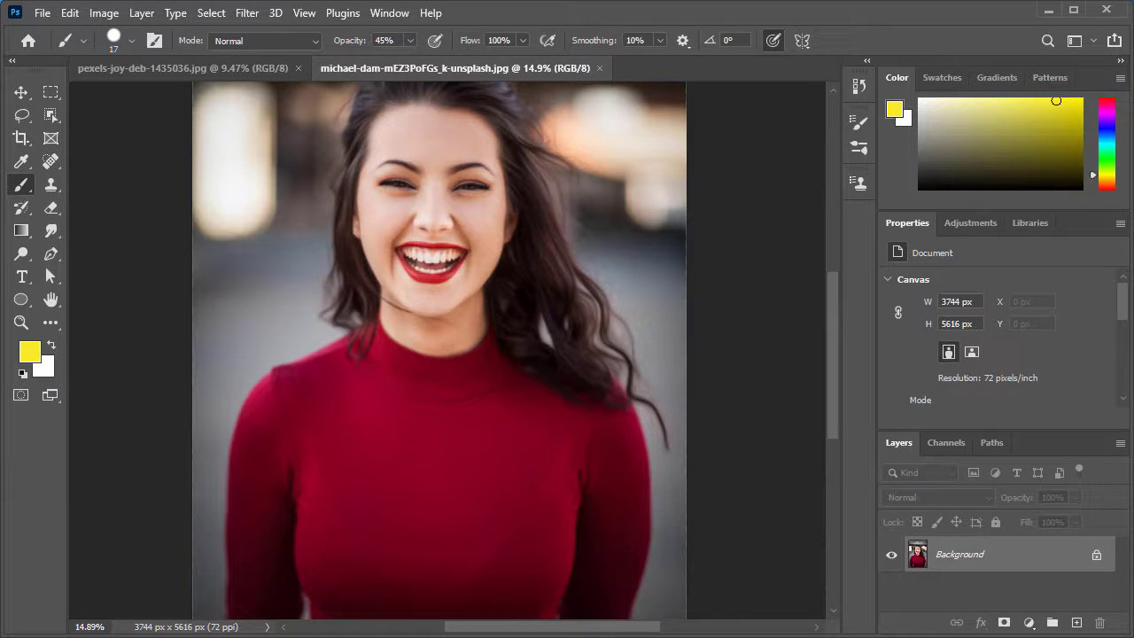
{"action": "right_click", "coordinate": [26, 192]}
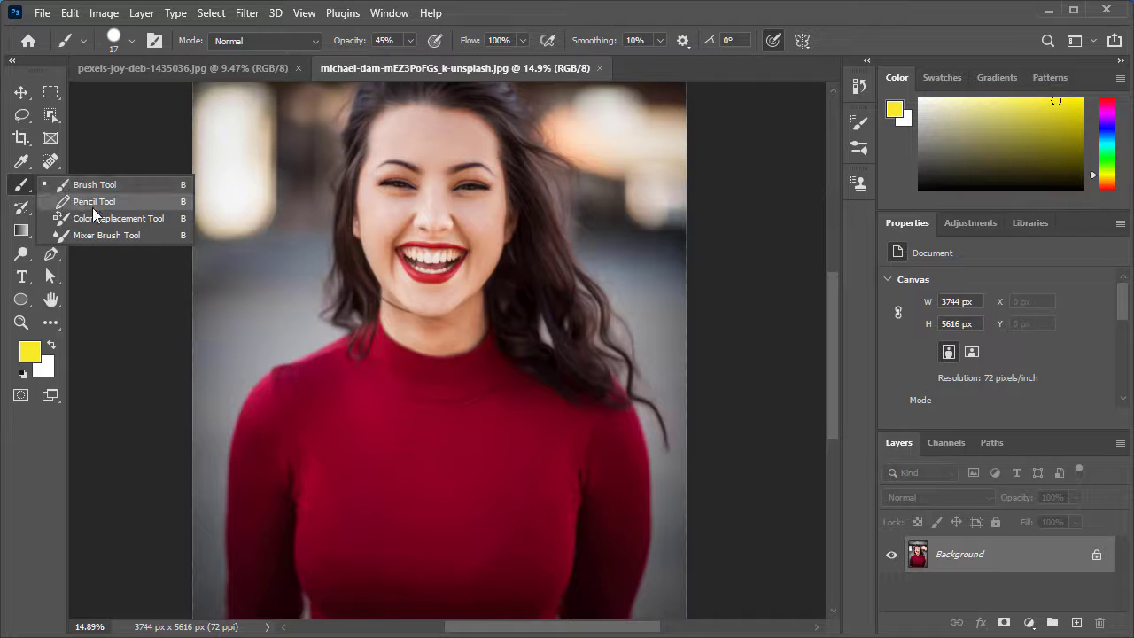
{"action": "left_click", "coordinate": [153, 221]}
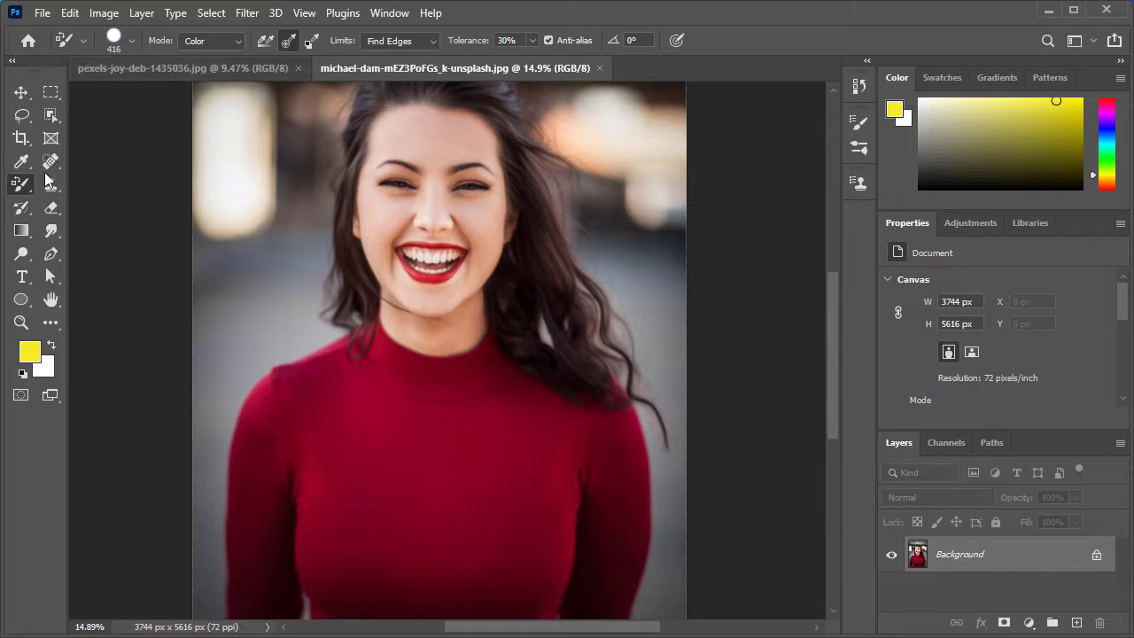
Set the Color Replacement tool's blending mode to Color and its sampling to Once
{"action": "left_click", "coordinate": [287, 41]}
{"action": "left_click", "coordinate": [226, 42]}
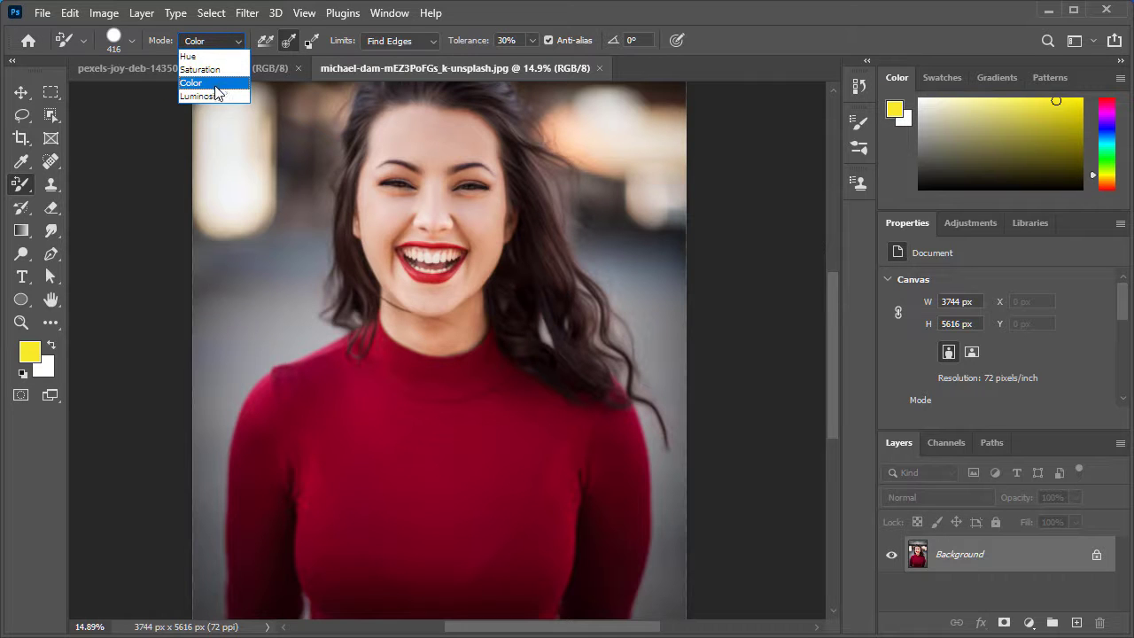
{"action": "left_click", "coordinate": [215, 84]}
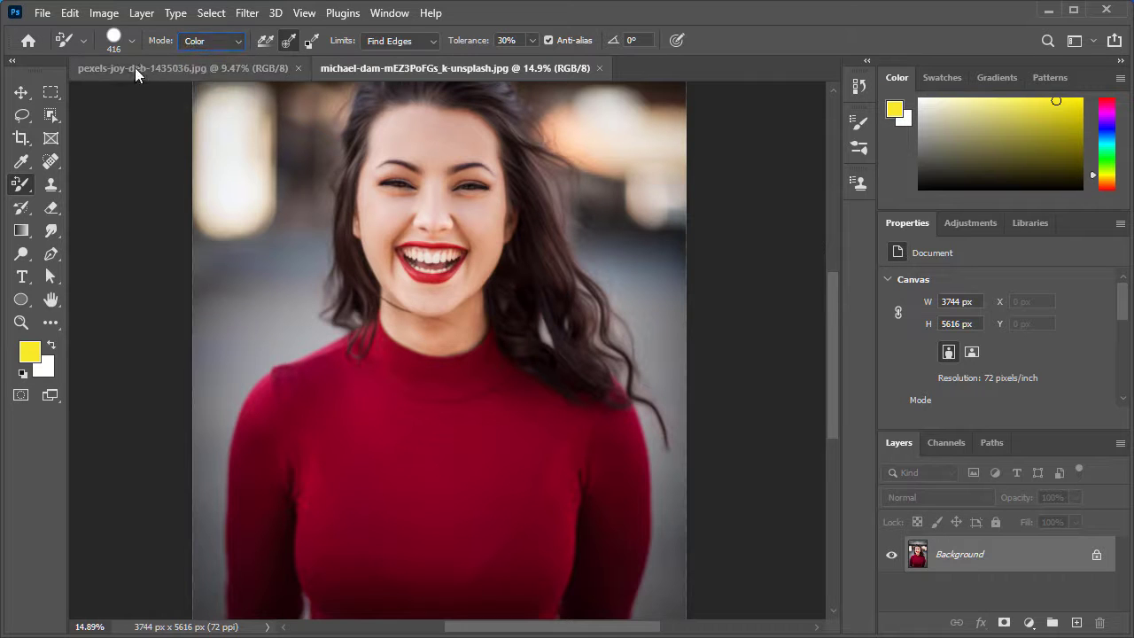
{"action": "left_click", "coordinate": [288, 42]}
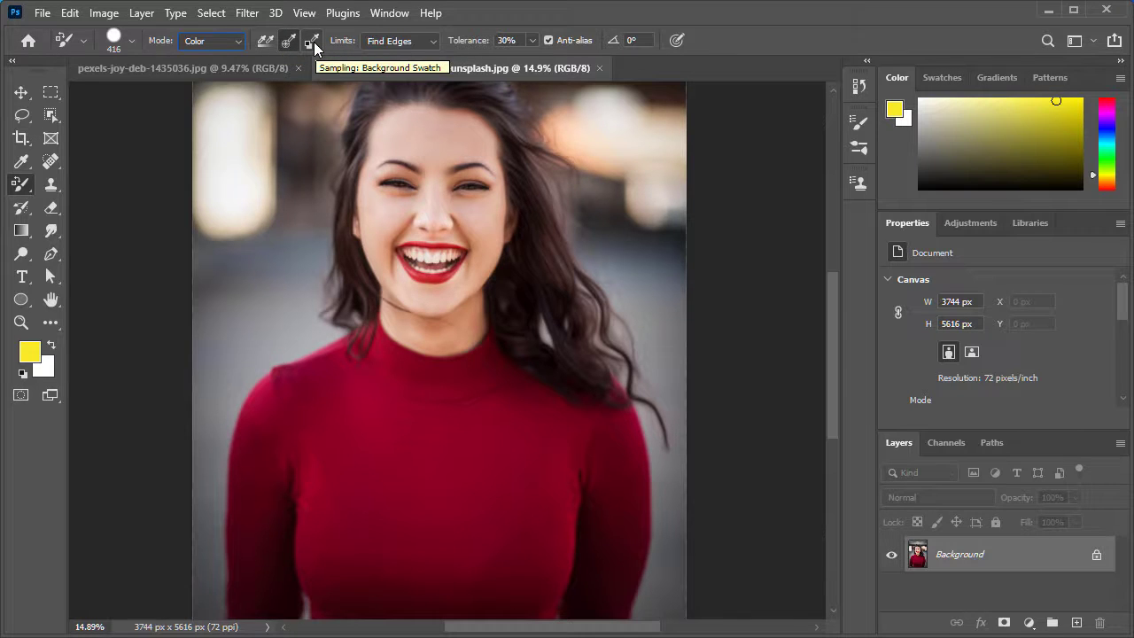
Set the Color Replacement tool's limits to Contiguous and its sampling to Continuous
{"action": "left_click", "coordinate": [409, 42]}
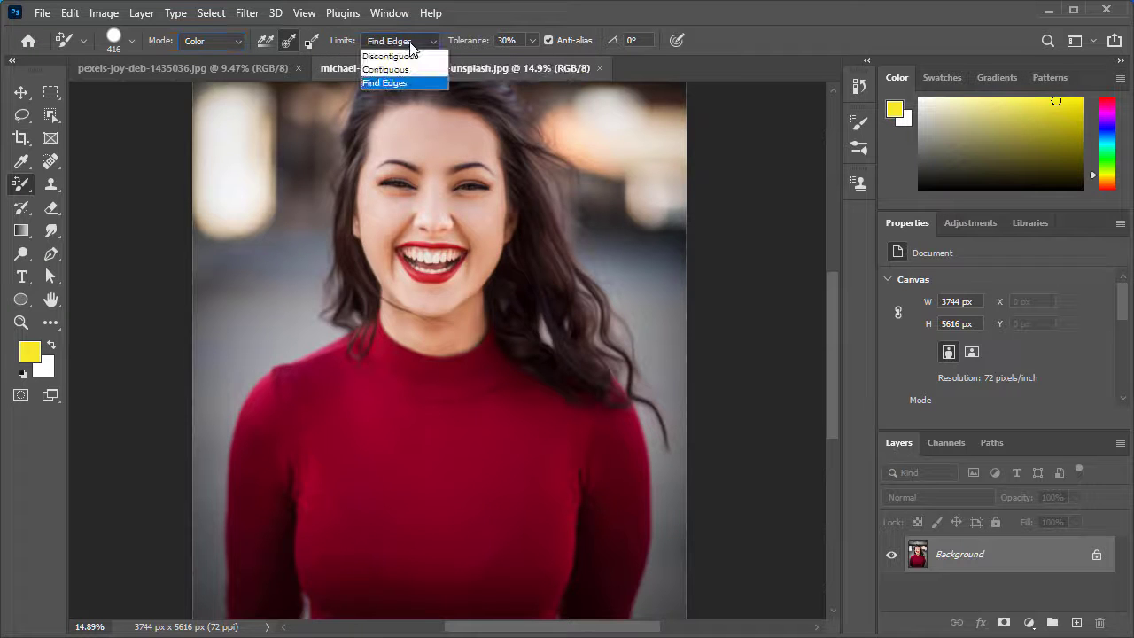
{"action": "left_click", "coordinate": [407, 56]}
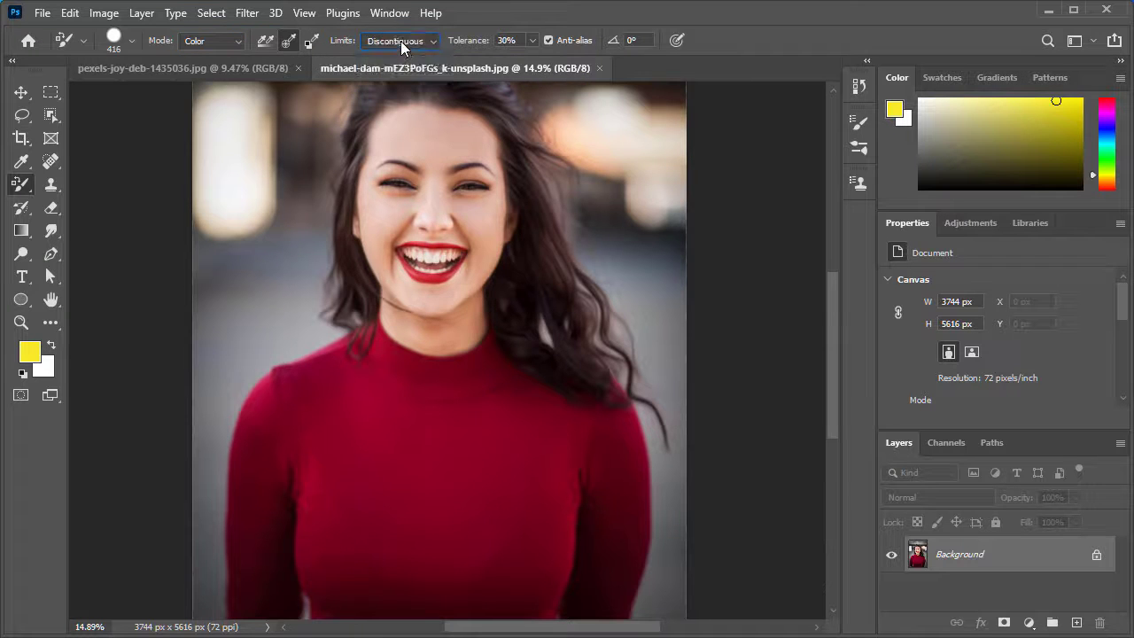
{"action": "left_click", "coordinate": [401, 42]}
{"action": "left_click", "coordinate": [398, 78]}
{"action": "left_click", "coordinate": [400, 43]}
{"action": "left_click", "coordinate": [391, 83]}
{"action": "left_click", "coordinate": [397, 40]}
{"action": "left_click", "coordinate": [392, 72]}
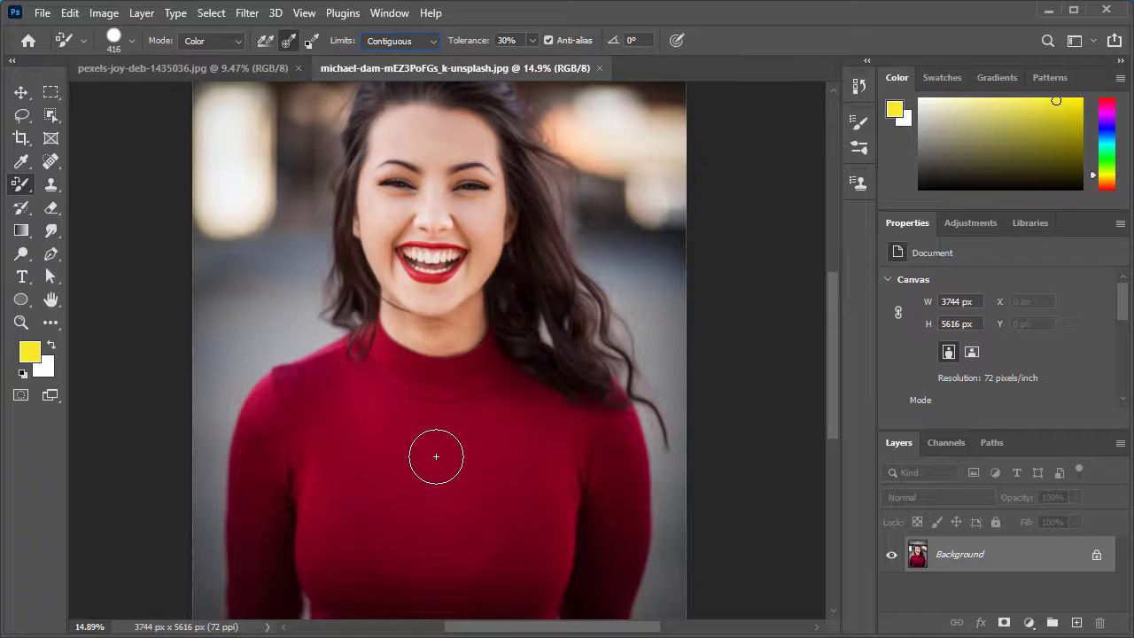
{"action": "left_click", "coordinate": [262, 41]}
Set the foreground colour to blue 362cf5 and return to the Color Replacement tool
{"action": "left_click", "coordinate": [34, 359]}
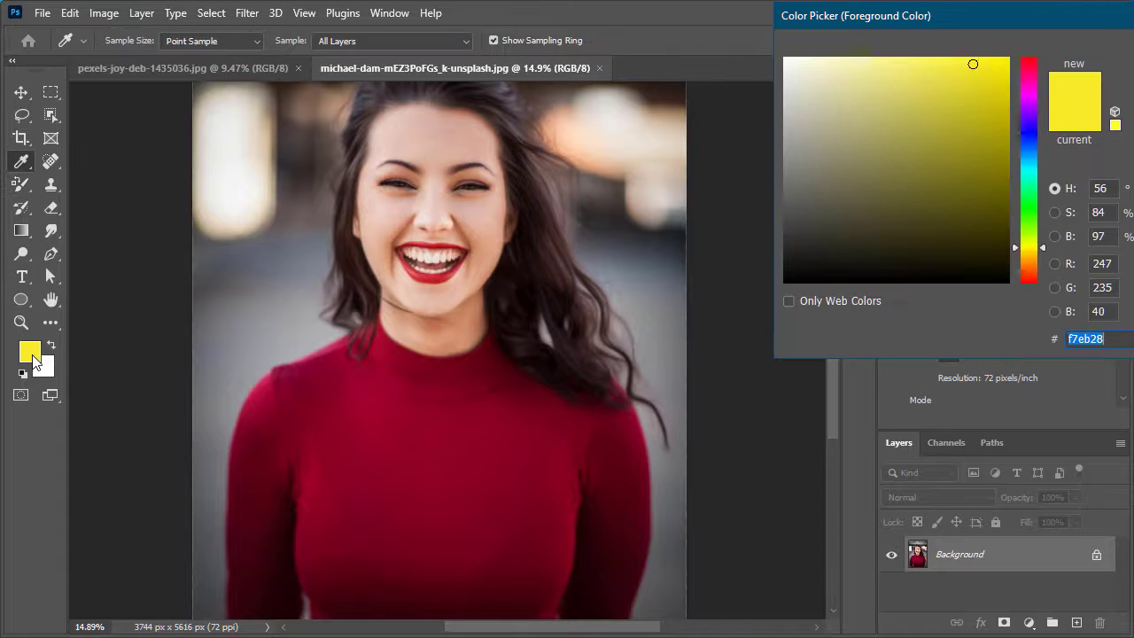
{"action": "left_click", "coordinate": [990, 84]}
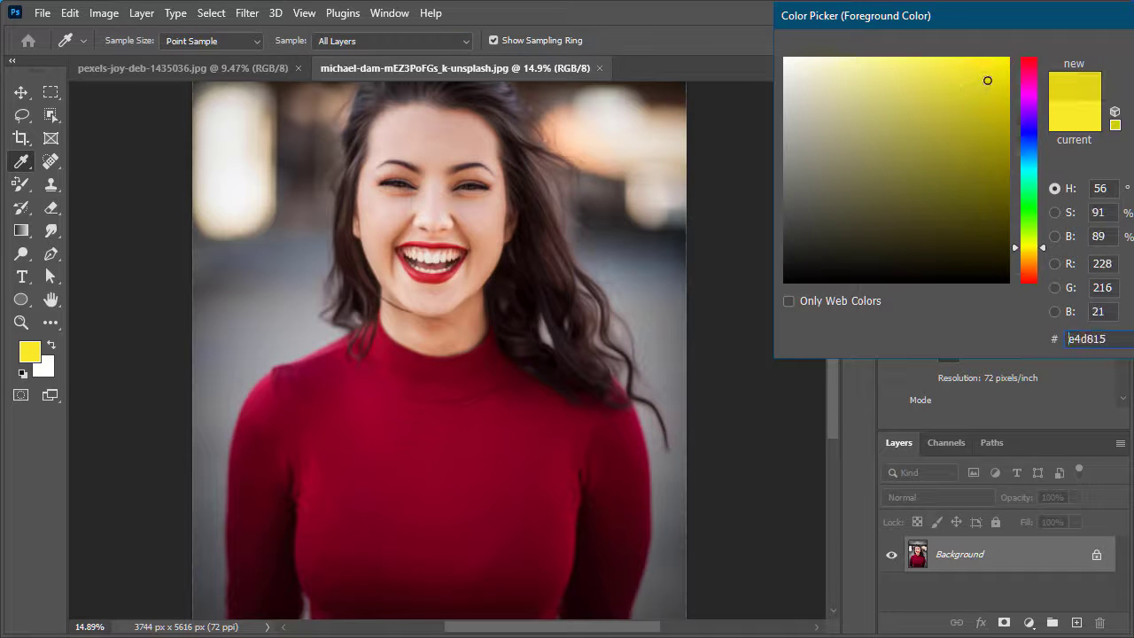
{"action": "left_click", "coordinate": [977, 123]}
{"action": "left_click_drag", "start_coordinate": [1028, 156], "coordinate": [1033, 131]}
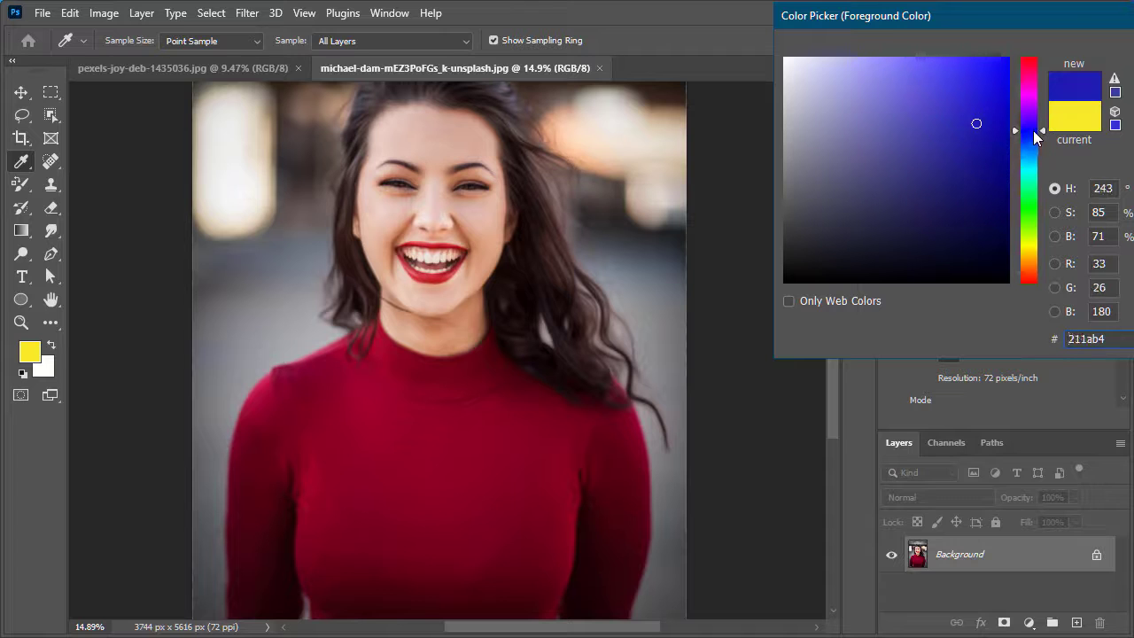
{"action": "left_click_drag", "start_coordinate": [975, 72], "coordinate": [968, 66]}
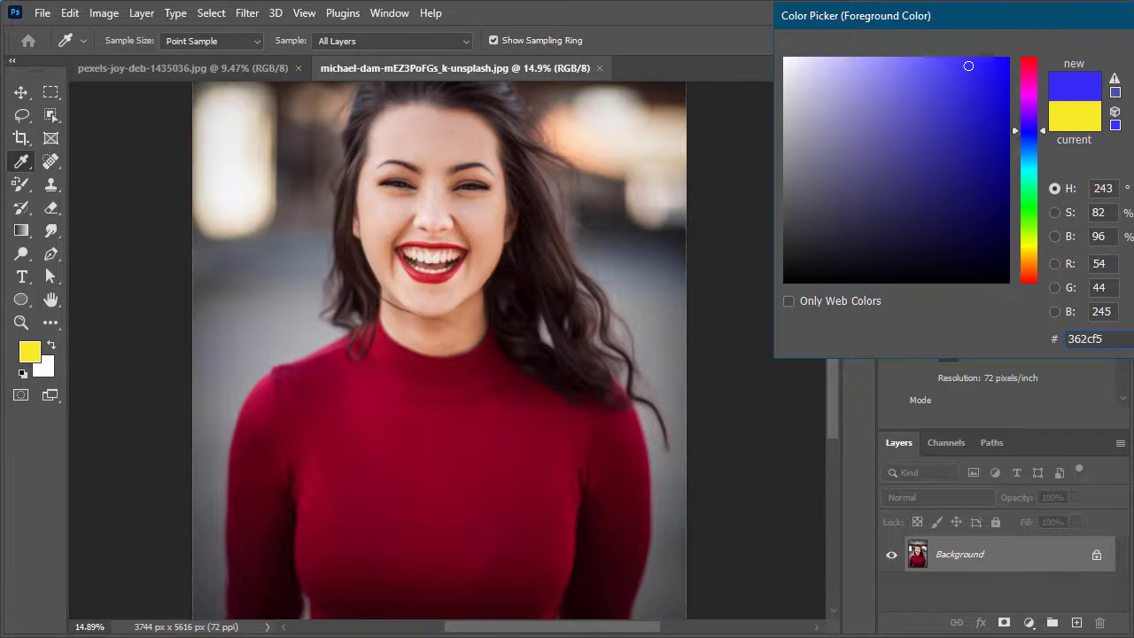
{"action": "key", "text": "Return"}
{"action": "key", "text": "b"}
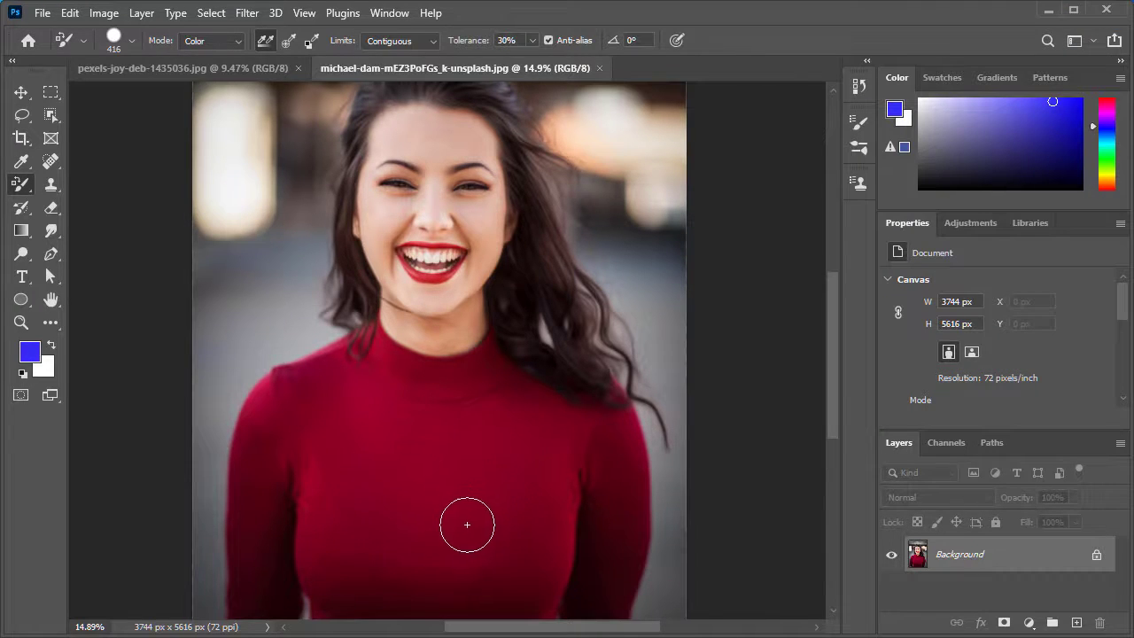
Recolour the sweater's upper chest blue with Continuous sampling, and the adjoining shoulder and upper sleeve with Once sampling
{"action": "scroll", "coordinate": [461, 527], "scroll_direction": "up", "scroll_amount": 3}
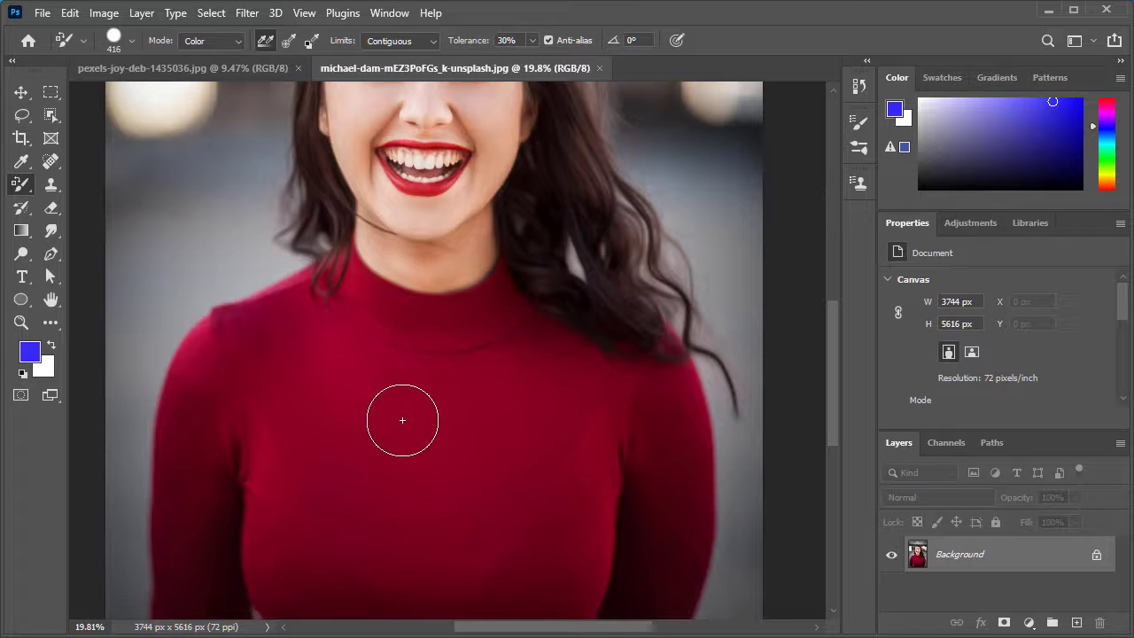
{"action": "mouse_move", "coordinate": [423, 415]}
{"action": "left_mouse_down"}
{"action": "mouse_move", "coordinate": [510, 386]}
{"action": "mouse_move", "coordinate": [521, 358]}
{"action": "mouse_move", "coordinate": [430, 368]}
{"action": "mouse_move", "coordinate": [316, 329]}
{"action": "mouse_move", "coordinate": [358, 309]}
{"action": "mouse_move", "coordinate": [344, 315]}
{"action": "mouse_move", "coordinate": [382, 361]}
{"action": "mouse_move", "coordinate": [361, 339]}
{"action": "mouse_move", "coordinate": [325, 334]}
{"action": "mouse_move", "coordinate": [339, 338]}
{"action": "mouse_move", "coordinate": [330, 278]}
{"action": "left_mouse_up"}
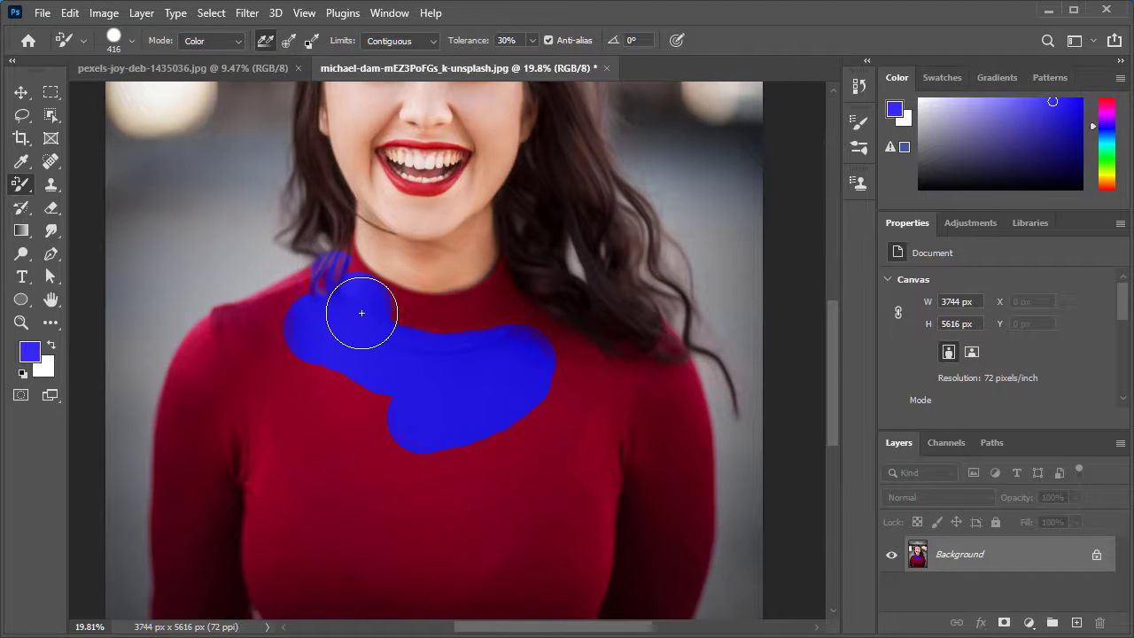
{"action": "mouse_move", "coordinate": [362, 313]}
{"action": "left_mouse_down"}
{"action": "mouse_move", "coordinate": [396, 360]}
{"action": "mouse_move", "coordinate": [323, 356]}
{"action": "mouse_move", "coordinate": [326, 366]}
{"action": "mouse_move", "coordinate": [403, 412]}
{"action": "mouse_move", "coordinate": [317, 366]}
{"action": "mouse_move", "coordinate": [426, 439]}
{"action": "mouse_move", "coordinate": [382, 382]}
{"action": "left_mouse_up"}
{"action": "left_click", "coordinate": [291, 41]}
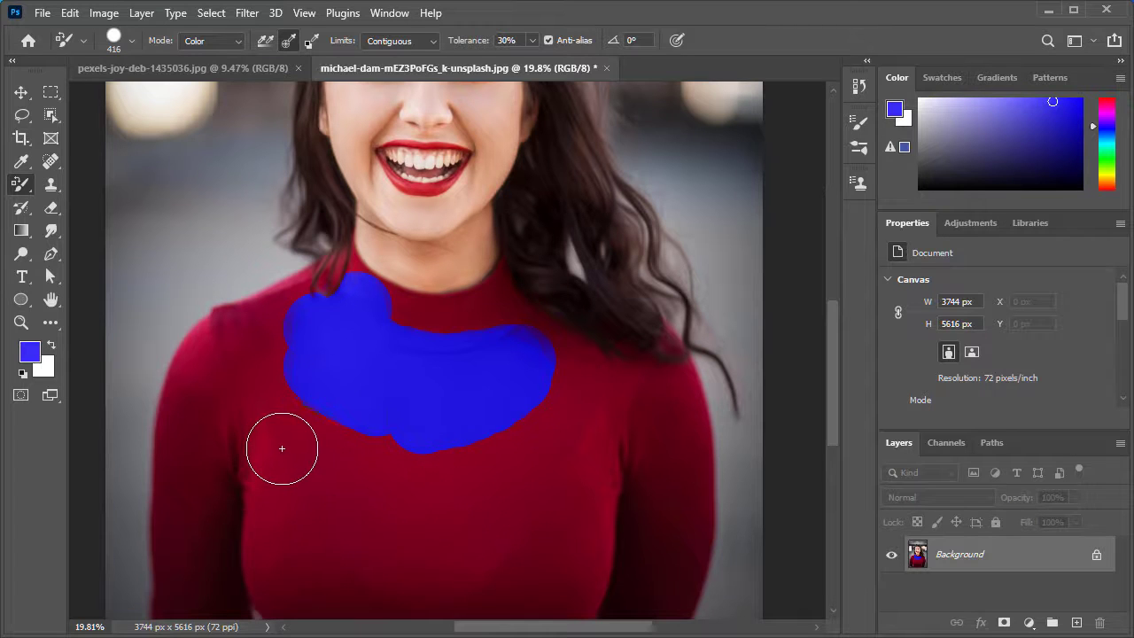
{"action": "mouse_move", "coordinate": [281, 448]}
{"action": "left_mouse_down"}
{"action": "mouse_move", "coordinate": [267, 335]}
{"action": "mouse_move", "coordinate": [243, 338]}
{"action": "mouse_move", "coordinate": [208, 375]}
{"action": "mouse_move", "coordinate": [188, 427]}
{"action": "mouse_move", "coordinate": [182, 520]}
{"action": "mouse_move", "coordinate": [202, 400]}
{"action": "mouse_move", "coordinate": [257, 479]}
{"action": "mouse_move", "coordinate": [228, 459]}
{"action": "mouse_move", "coordinate": [203, 522]}
{"action": "mouse_move", "coordinate": [202, 453]}
{"action": "mouse_move", "coordinate": [191, 569]}
{"action": "mouse_move", "coordinate": [205, 555]}
{"action": "mouse_move", "coordinate": [205, 572]}
{"action": "mouse_move", "coordinate": [214, 546]}
{"action": "mouse_move", "coordinate": [206, 570]}
{"action": "mouse_move", "coordinate": [200, 496]}
{"action": "mouse_move", "coordinate": [205, 508]}
{"action": "mouse_move", "coordinate": [209, 484]}
{"action": "mouse_move", "coordinate": [218, 533]}
{"action": "mouse_move", "coordinate": [211, 496]}
{"action": "mouse_move", "coordinate": [207, 521]}
{"action": "mouse_move", "coordinate": [221, 515]}
{"action": "mouse_move", "coordinate": [207, 552]}
{"action": "mouse_move", "coordinate": [236, 453]}
{"action": "mouse_move", "coordinate": [200, 546]}
{"action": "mouse_move", "coordinate": [181, 547]}
{"action": "mouse_move", "coordinate": [187, 499]}
{"action": "left_mouse_up"}
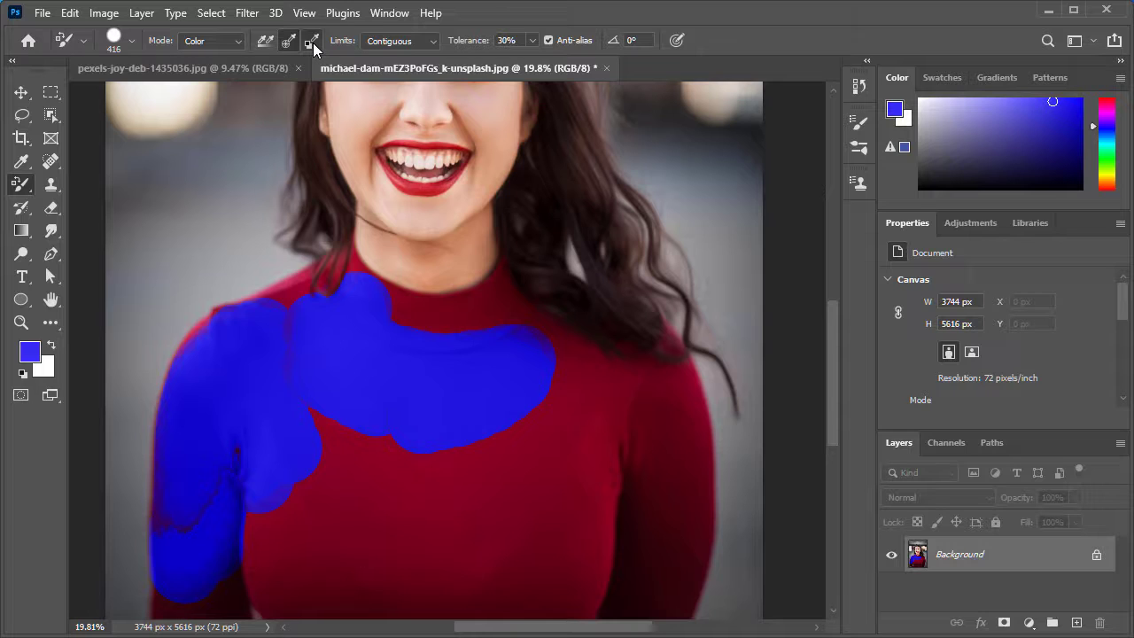
Sample the sweater's dark red 7b001d as the background colour and recolour more of the chest and the other shoulder using Background Swatch sampling
{"action": "left_click", "coordinate": [46, 370]}
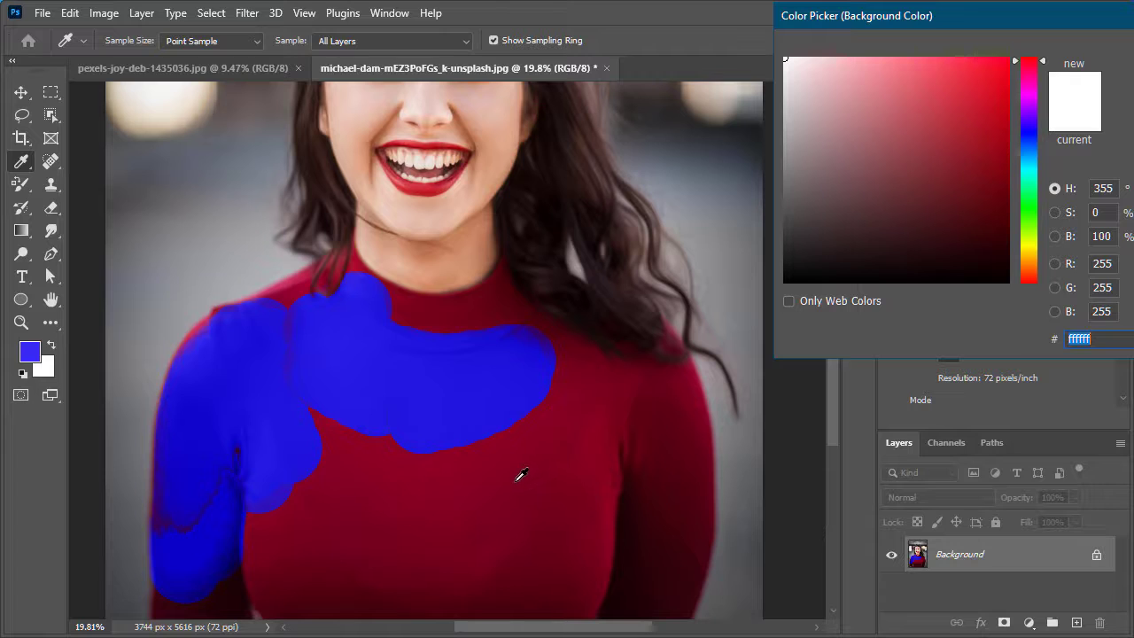
{"action": "left_click", "coordinate": [573, 458]}
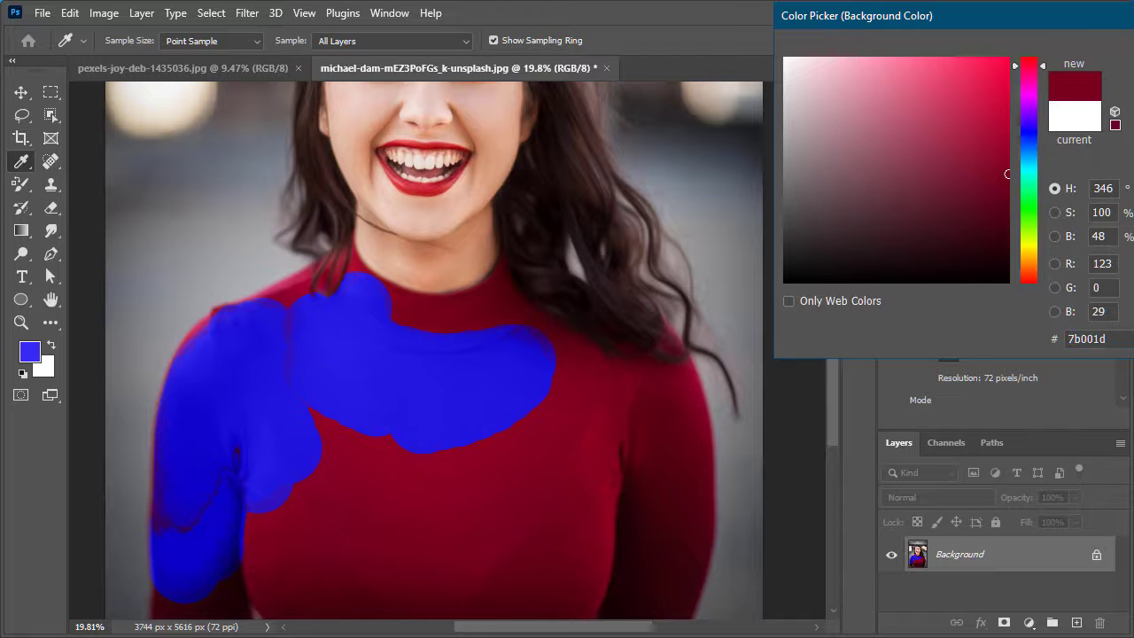
{"action": "key", "text": "Return"}
{"action": "key", "text": "b"}
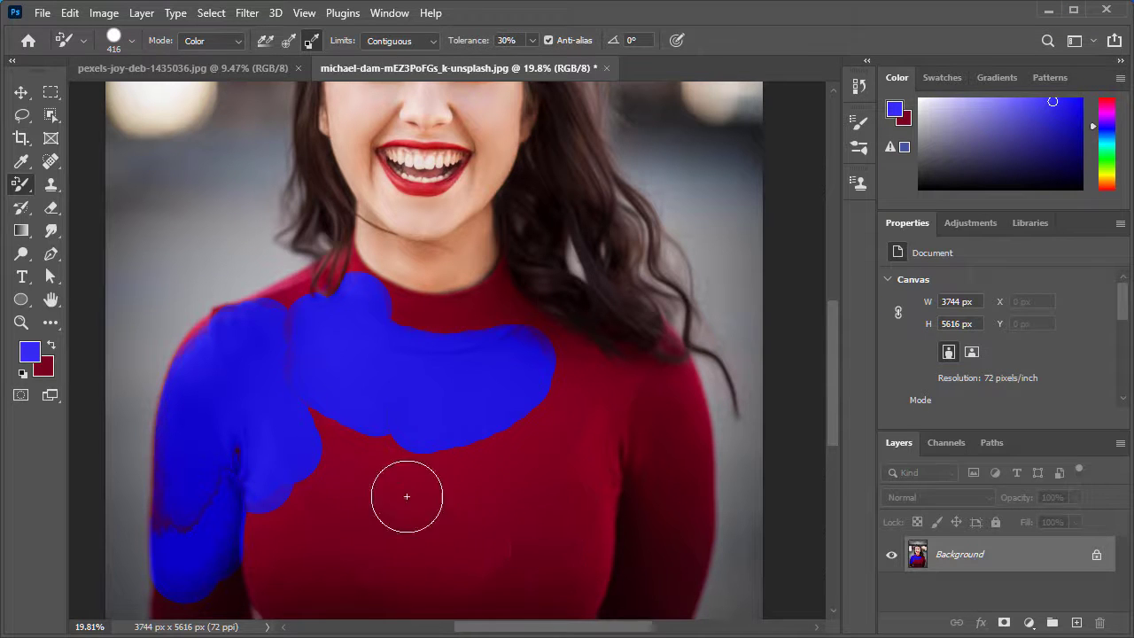
{"action": "mouse_move", "coordinate": [547, 489]}
{"action": "left_mouse_down"}
{"action": "mouse_move", "coordinate": [608, 391]}
{"action": "mouse_move", "coordinate": [666, 411]}
{"action": "mouse_move", "coordinate": [681, 467]}
{"action": "mouse_move", "coordinate": [669, 399]}
{"action": "mouse_move", "coordinate": [506, 310]}
{"action": "mouse_move", "coordinate": [598, 359]}
{"action": "mouse_move", "coordinate": [657, 366]}
{"action": "mouse_move", "coordinate": [659, 342]}
{"action": "mouse_move", "coordinate": [664, 365]}
{"action": "mouse_move", "coordinate": [663, 351]}
{"action": "mouse_move", "coordinate": [583, 374]}
{"action": "mouse_move", "coordinate": [490, 335]}
{"action": "mouse_move", "coordinate": [484, 303]}
{"action": "mouse_move", "coordinate": [398, 321]}
{"action": "mouse_move", "coordinate": [357, 301]}
{"action": "mouse_move", "coordinate": [427, 341]}
{"action": "mouse_move", "coordinate": [333, 305]}
{"action": "mouse_move", "coordinate": [295, 317]}
{"action": "mouse_move", "coordinate": [289, 288]}
{"action": "mouse_move", "coordinate": [178, 353]}
{"action": "mouse_move", "coordinate": [205, 339]}
{"action": "mouse_move", "coordinate": [199, 392]}
{"action": "mouse_move", "coordinate": [283, 504]}
{"action": "mouse_move", "coordinate": [266, 502]}
{"action": "mouse_move", "coordinate": [274, 582]}
{"action": "mouse_move", "coordinate": [303, 481]}
{"action": "mouse_move", "coordinate": [326, 540]}
{"action": "mouse_move", "coordinate": [319, 443]}
{"action": "mouse_move", "coordinate": [347, 434]}
{"action": "mouse_move", "coordinate": [464, 510]}
{"action": "mouse_move", "coordinate": [364, 426]}
{"action": "mouse_move", "coordinate": [322, 490]}
{"action": "mouse_move", "coordinate": [486, 512]}
{"action": "mouse_move", "coordinate": [372, 542]}
{"action": "left_mouse_up"}
Change the foreground colour to a darker blue and paint over the remaining red on the sweater's lower chest
{"action": "left_click", "coordinate": [30, 353]}
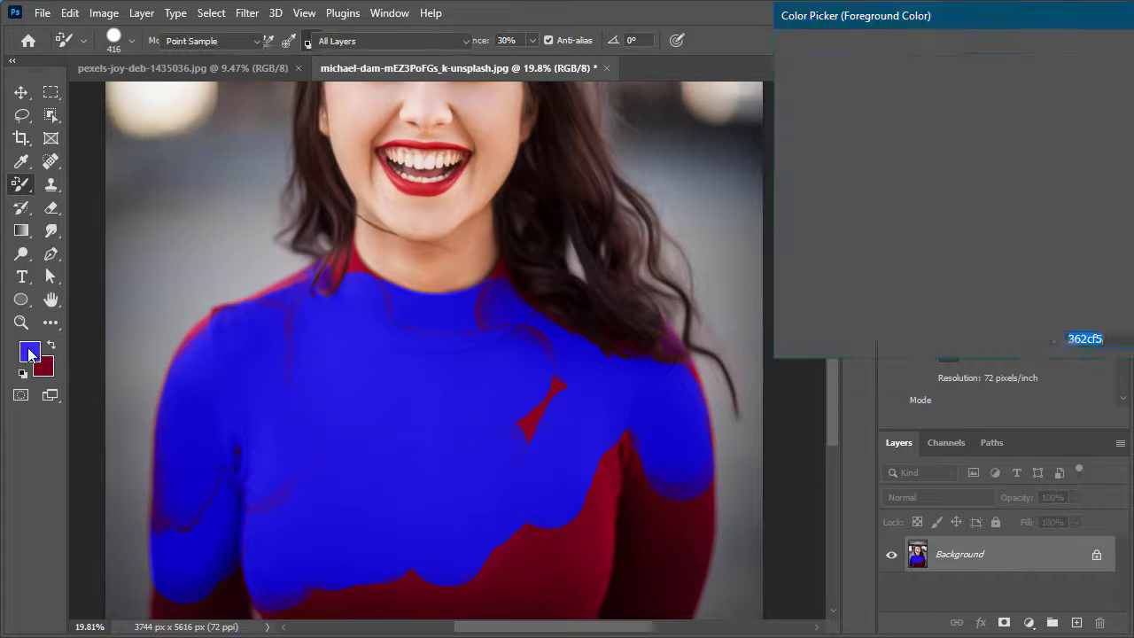
{"action": "left_click_drag", "start_coordinate": [920, 72], "coordinate": [972, 155]}
{"action": "key", "text": "Return"}
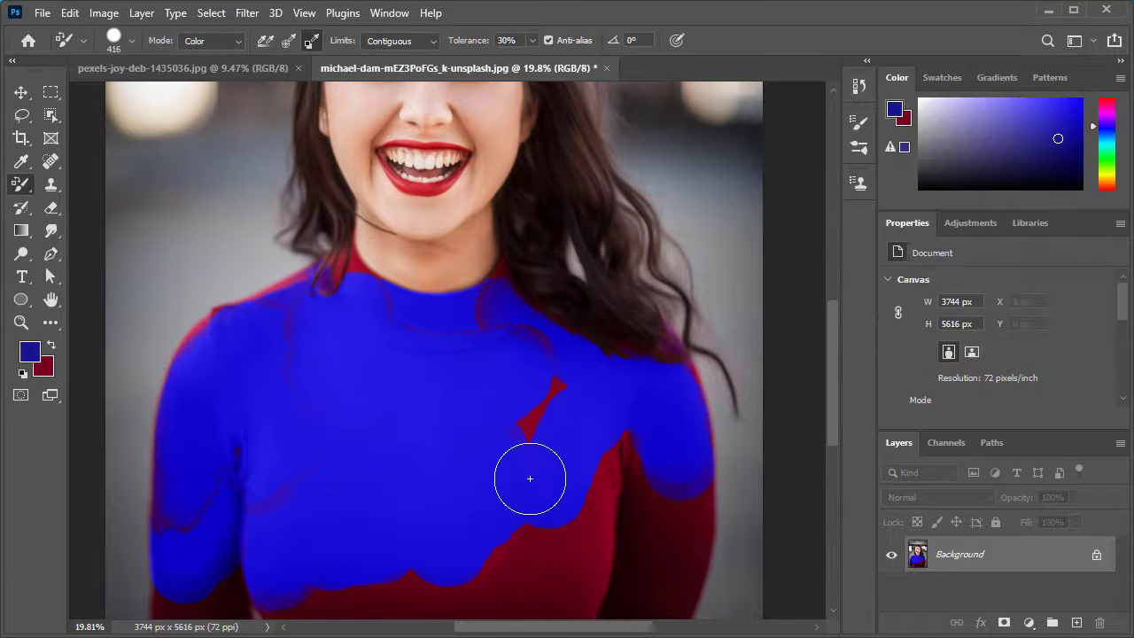
{"action": "mouse_move", "coordinate": [527, 476]}
{"action": "left_mouse_down"}
{"action": "mouse_move", "coordinate": [509, 571]}
{"action": "mouse_move", "coordinate": [484, 594]}
{"action": "mouse_move", "coordinate": [345, 590]}
{"action": "left_mouse_up"}
{"action": "mouse_move", "coordinate": [337, 279]}
{"action": "left_mouse_down"}
{"action": "mouse_move", "coordinate": [354, 266]}
{"action": "mouse_move", "coordinate": [342, 292]}
{"action": "mouse_move", "coordinate": [296, 311]}
{"action": "left_mouse_up"}
{"action": "left_click", "coordinate": [607, 68]}
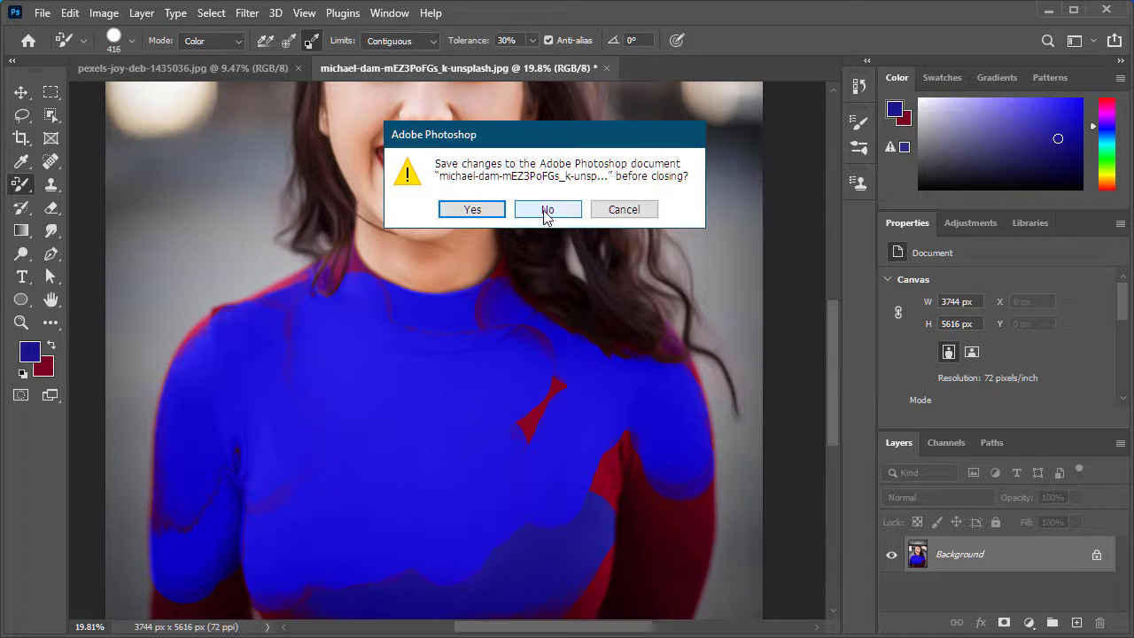
{"action": "left_click", "coordinate": [631, 210]}
Set the limits to Find Edges and paint over the remaining red on the sleeve below the long hair and on the chest
{"action": "left_click", "coordinate": [402, 46]}
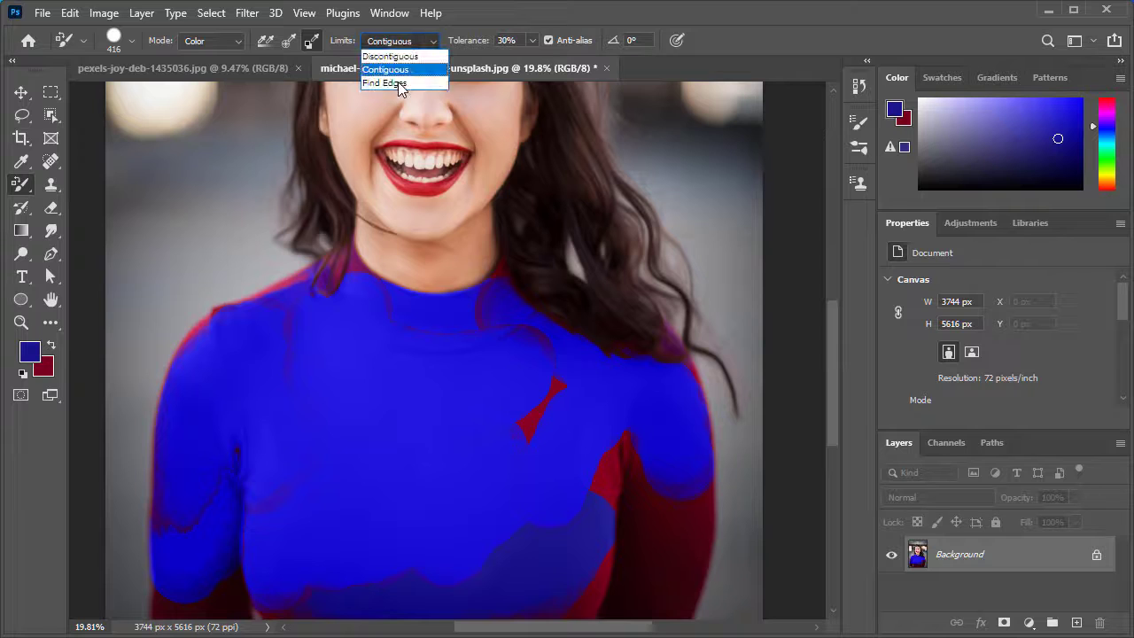
{"action": "left_click", "coordinate": [395, 85]}
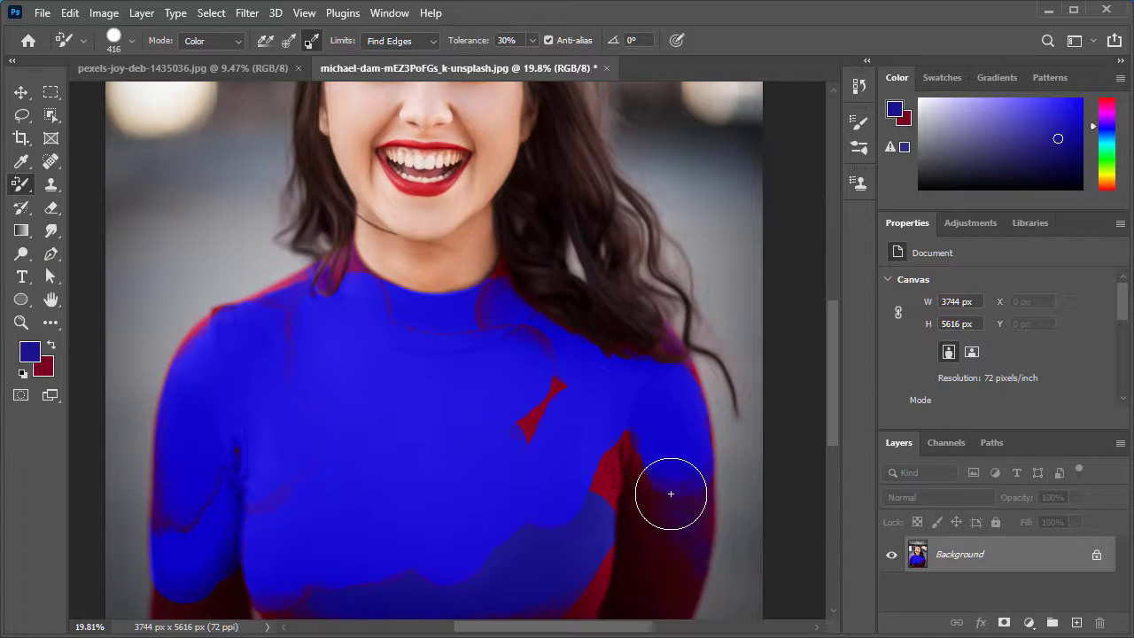
{"action": "left_click_drag", "start_coordinate": [613, 467], "coordinate": [638, 435]}
{"action": "left_click_drag", "start_coordinate": [519, 435], "coordinate": [552, 405]}
Set the limits back to Contiguous and close the red sweater portrait without saving
{"action": "left_click", "coordinate": [402, 44]}
{"action": "left_click", "coordinate": [606, 68]}
{"action": "left_click", "coordinate": [548, 215]}
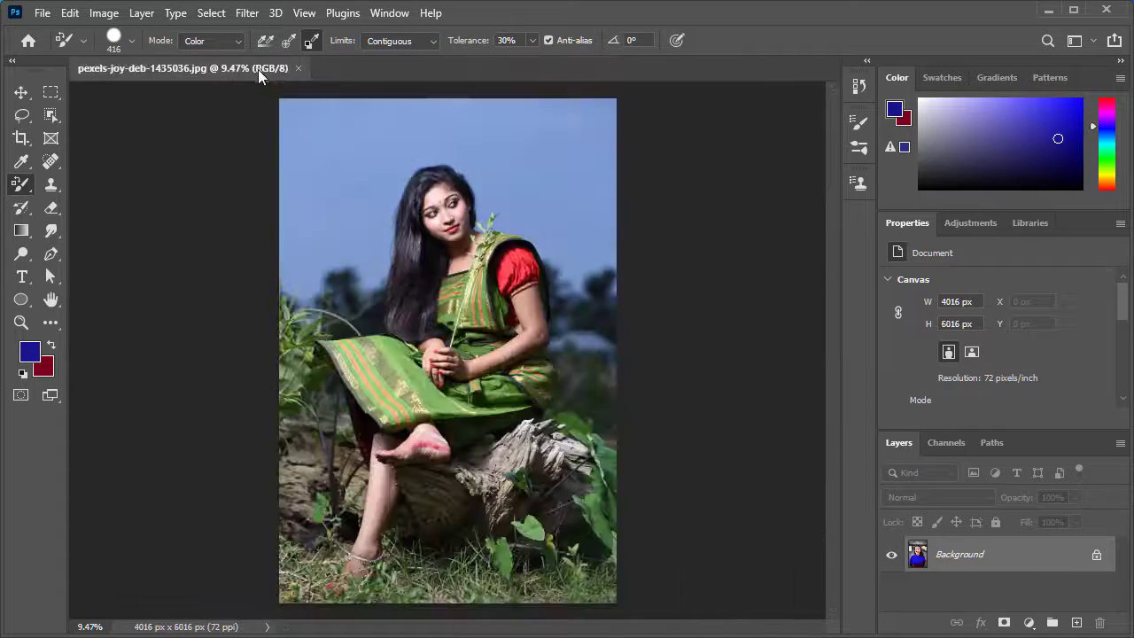
Reduce the Color Replacement brush size to 193 px for working on the red blouse sleeve in pexels-joy-deb-1435036.jpg
{"action": "scroll", "coordinate": [478, 308], "scroll_direction": "up", "scroll_amount": 5}
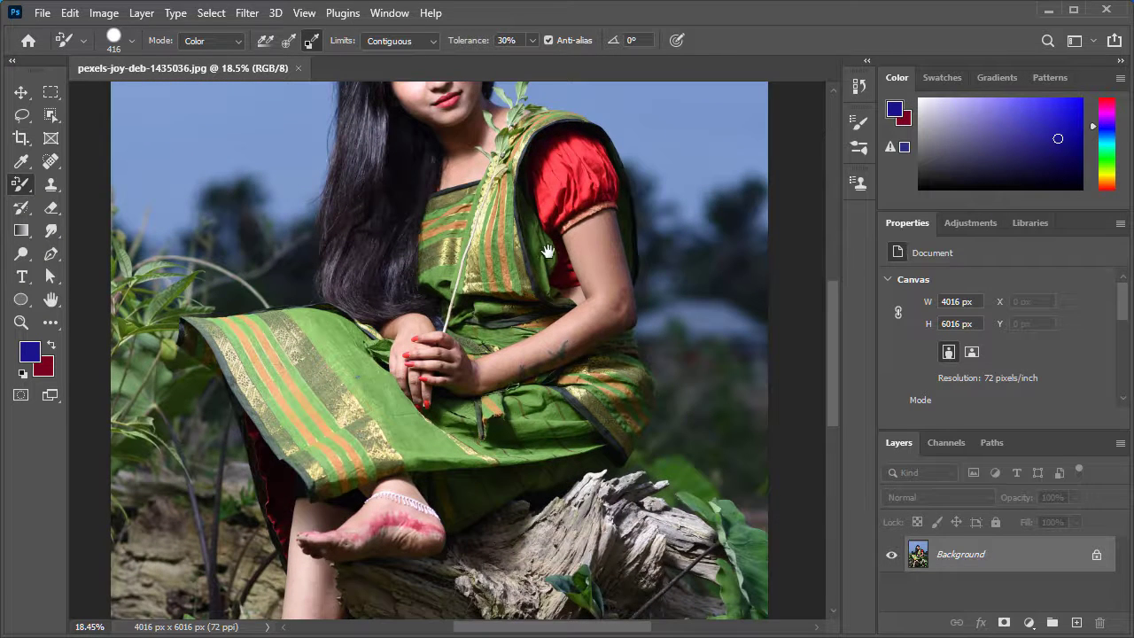
{"action": "left_click_drag", "start_coordinate": [548, 251], "coordinate": [531, 346]}
{"action": "scroll", "coordinate": [602, 314], "scroll_direction": "up", "scroll_amount": 5}
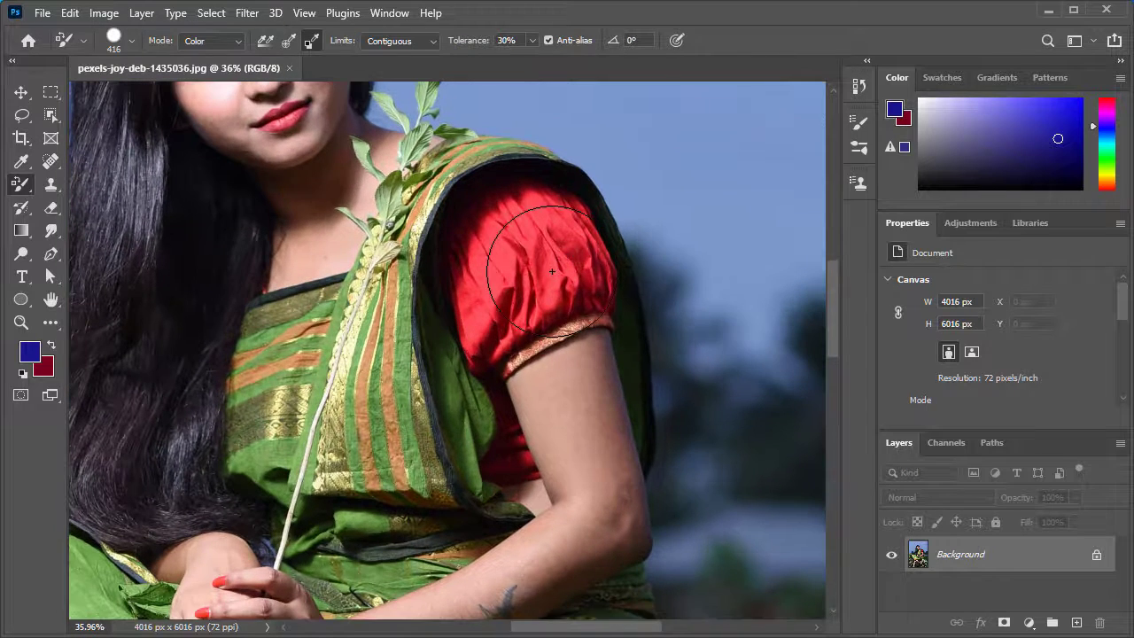
{"action": "right_click", "coordinate": [553, 273], "text": "alt"}
{"action": "mouse_move", "coordinate": [553, 273]}
{"action": "left_mouse_down"}
{"action": "mouse_move", "coordinate": [508, 275]}
{"action": "mouse_move", "coordinate": [517, 281]}
{"action": "left_mouse_up"}
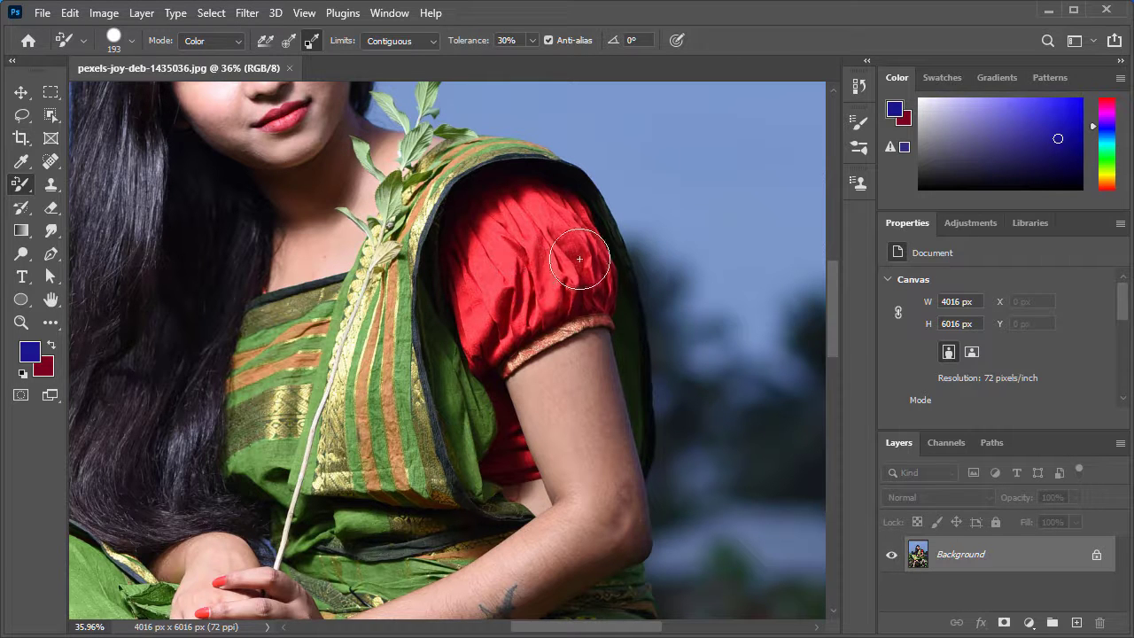
{"action": "scroll", "coordinate": [585, 254], "scroll_direction": "up", "scroll_amount": 2}
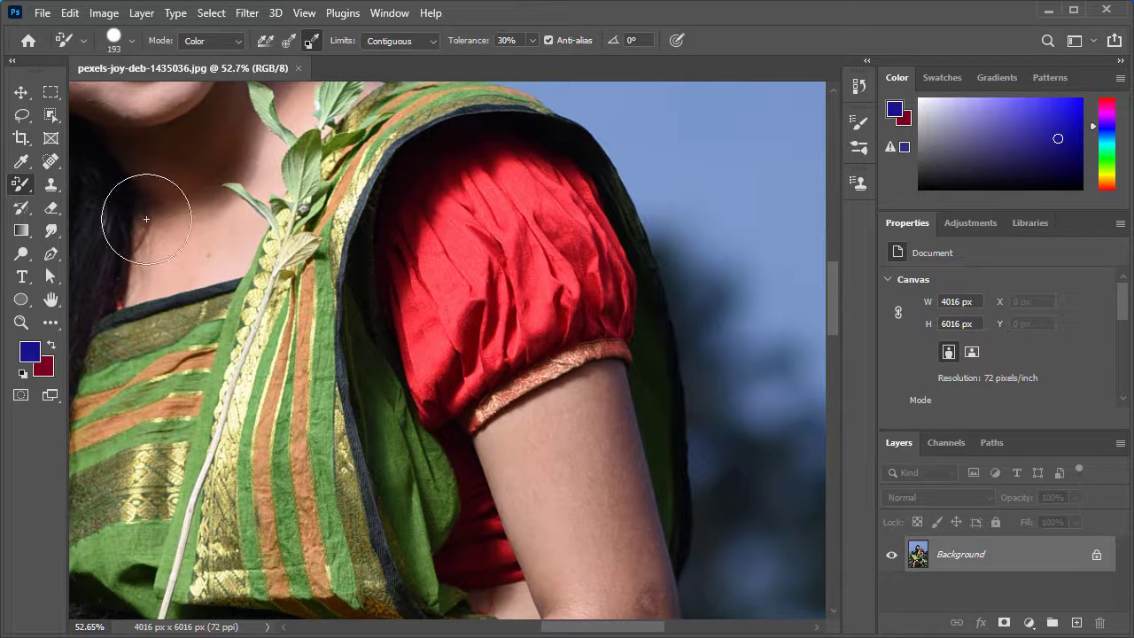
Set the background colour to white (ffffff) and the foreground colour to a brighter blue, 352ddf
{"action": "left_click", "coordinate": [48, 372]}
{"action": "type", "text": "ffffff"}
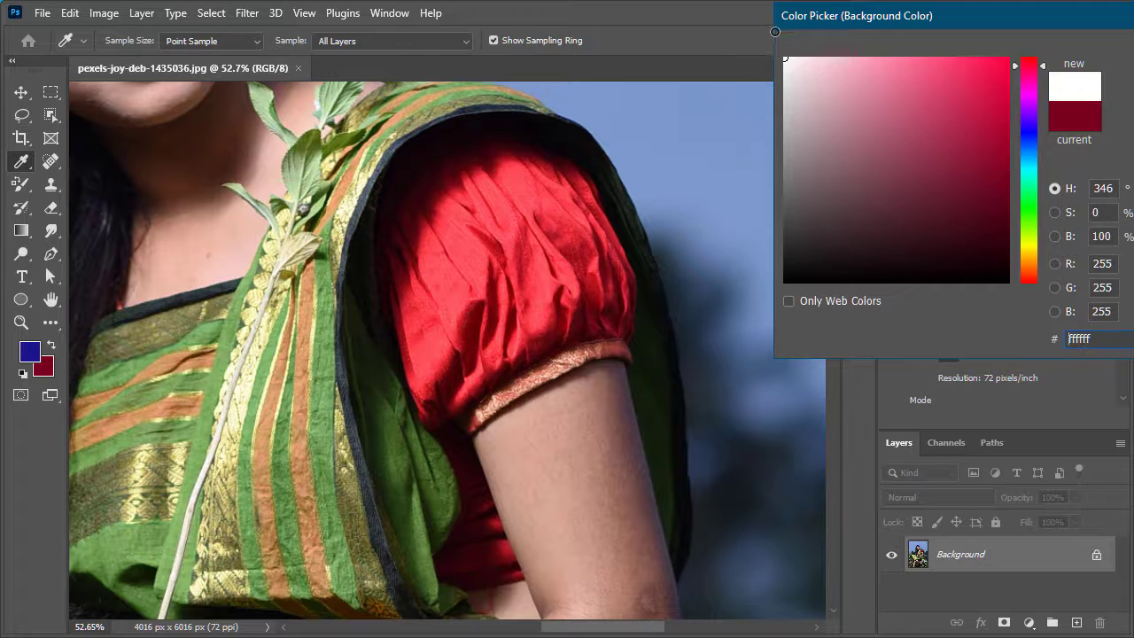
{"action": "key", "text": "Return"}
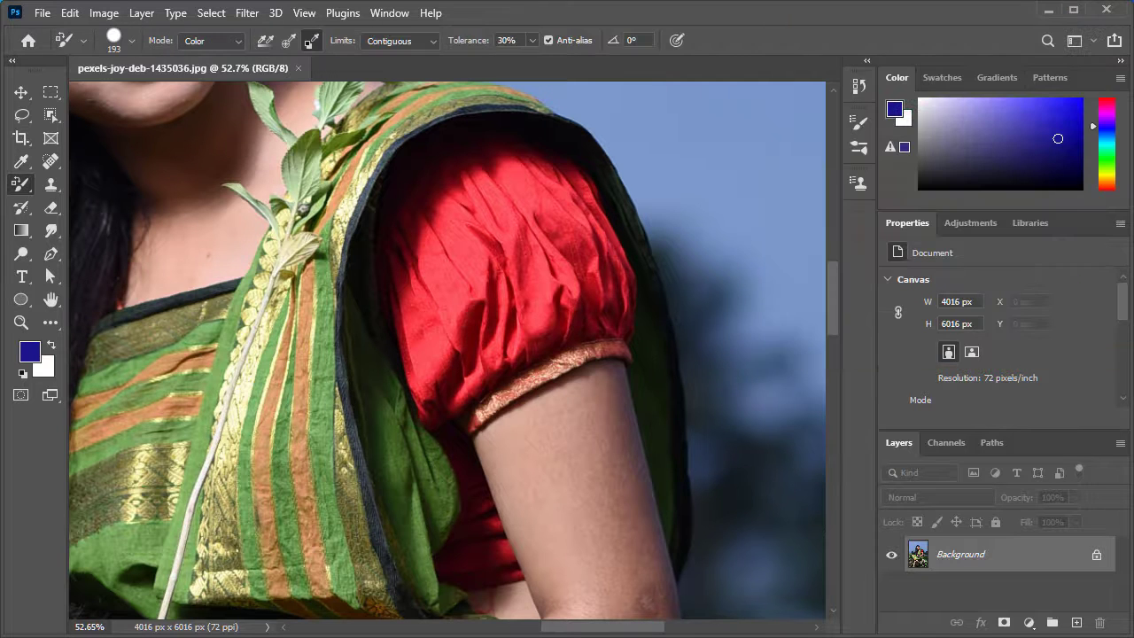
{"action": "left_click", "coordinate": [35, 351]}
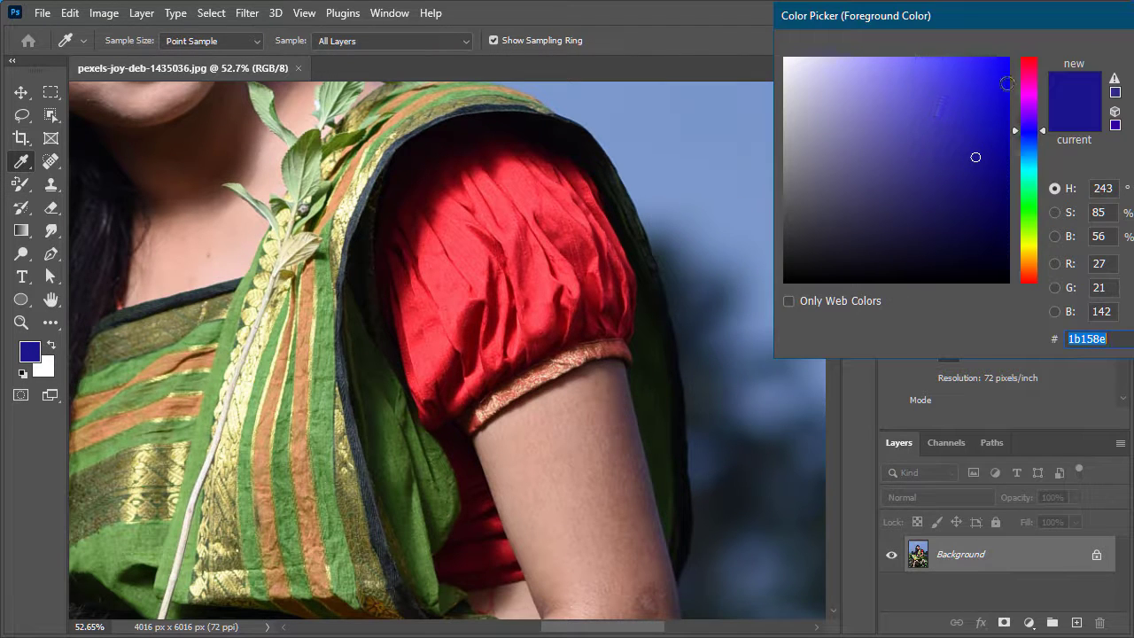
{"action": "left_click", "coordinate": [970, 97]}
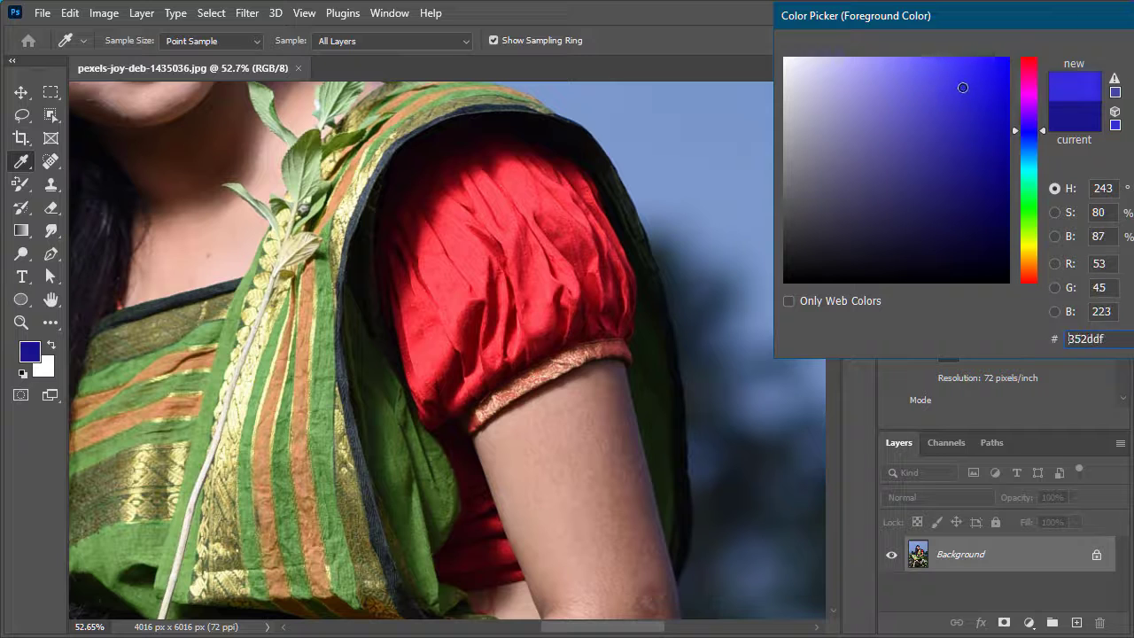
{"action": "key", "text": "Return"}
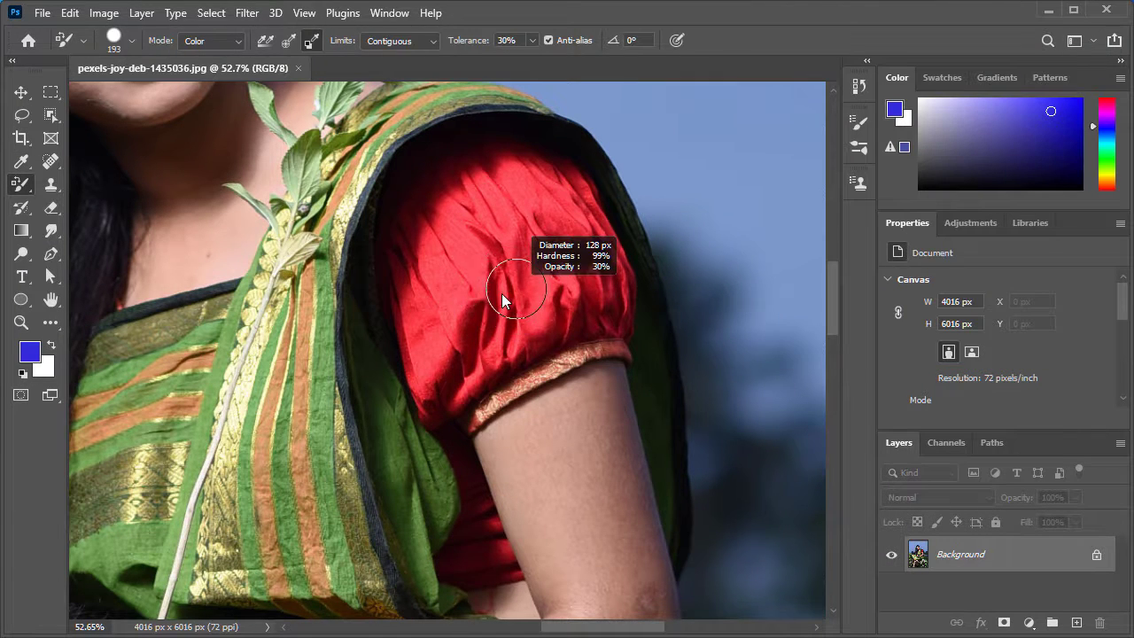
With a 147 px brush and continuous sampling, paint blue over the middle and inner side of the red sleeve
{"action": "left_click_drag", "start_coordinate": [501, 294], "coordinate": [507, 301]}
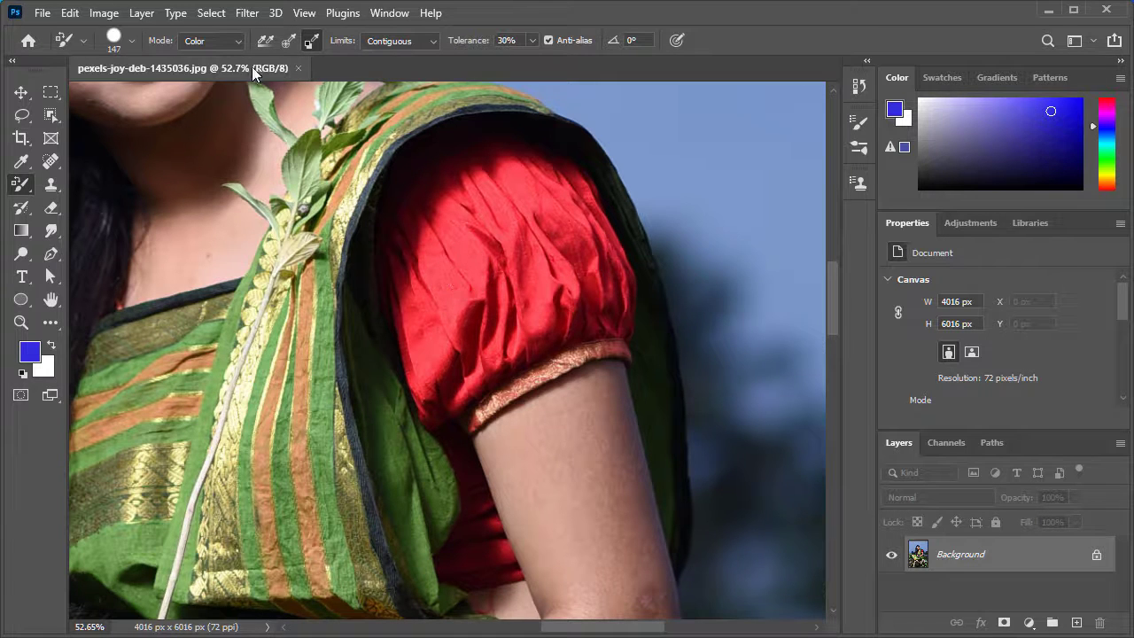
{"action": "left_click", "coordinate": [264, 41]}
{"action": "mouse_move", "coordinate": [499, 233]}
{"action": "left_mouse_down"}
{"action": "mouse_move", "coordinate": [519, 280]}
{"action": "mouse_move", "coordinate": [504, 239]}
{"action": "mouse_move", "coordinate": [477, 232]}
{"action": "mouse_move", "coordinate": [471, 333]}
{"action": "mouse_move", "coordinate": [505, 269]}
{"action": "mouse_move", "coordinate": [518, 304]}
{"action": "mouse_move", "coordinate": [556, 255]}
{"action": "mouse_move", "coordinate": [532, 242]}
{"action": "mouse_move", "coordinate": [538, 251]}
{"action": "mouse_move", "coordinate": [509, 202]}
{"action": "mouse_move", "coordinate": [466, 209]}
{"action": "mouse_move", "coordinate": [445, 241]}
{"action": "mouse_move", "coordinate": [475, 179]}
{"action": "left_mouse_up"}
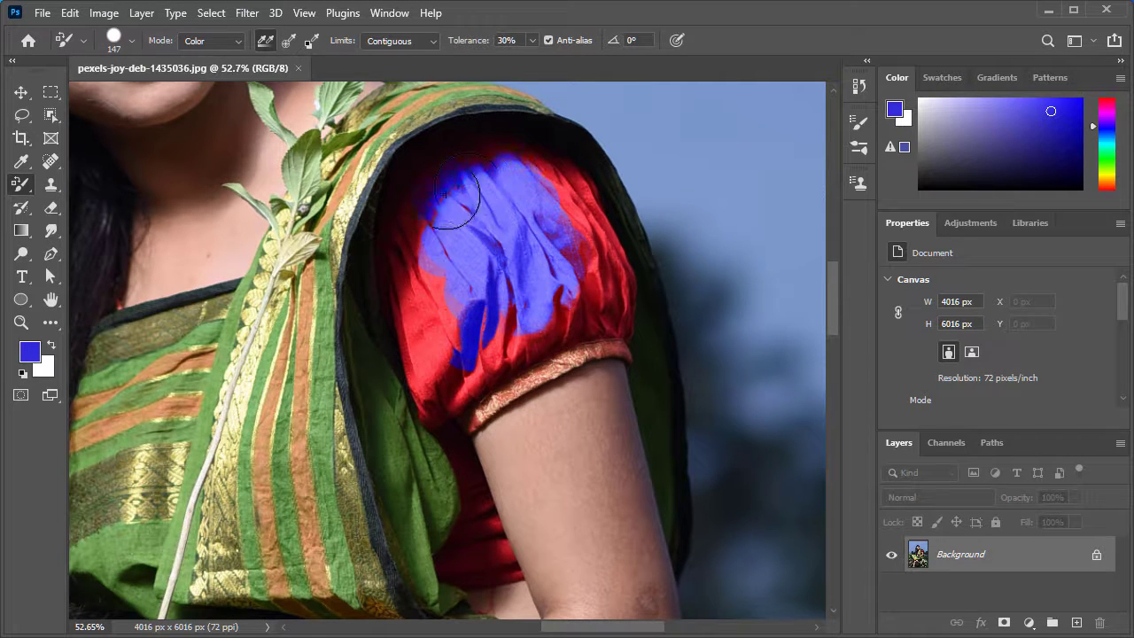
{"action": "left_click_drag", "start_coordinate": [419, 295], "coordinate": [432, 303]}
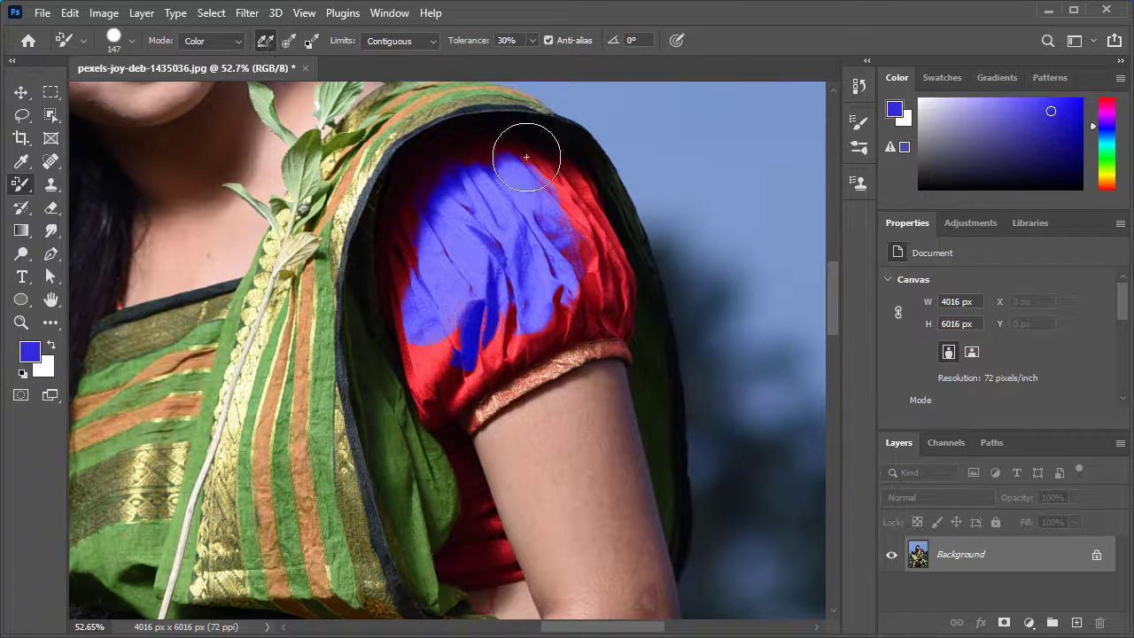
{"action": "mouse_move", "coordinate": [519, 152]}
{"action": "left_mouse_down"}
{"action": "mouse_move", "coordinate": [499, 169]}
{"action": "mouse_move", "coordinate": [565, 170]}
{"action": "mouse_move", "coordinate": [493, 148]}
{"action": "left_mouse_up"}
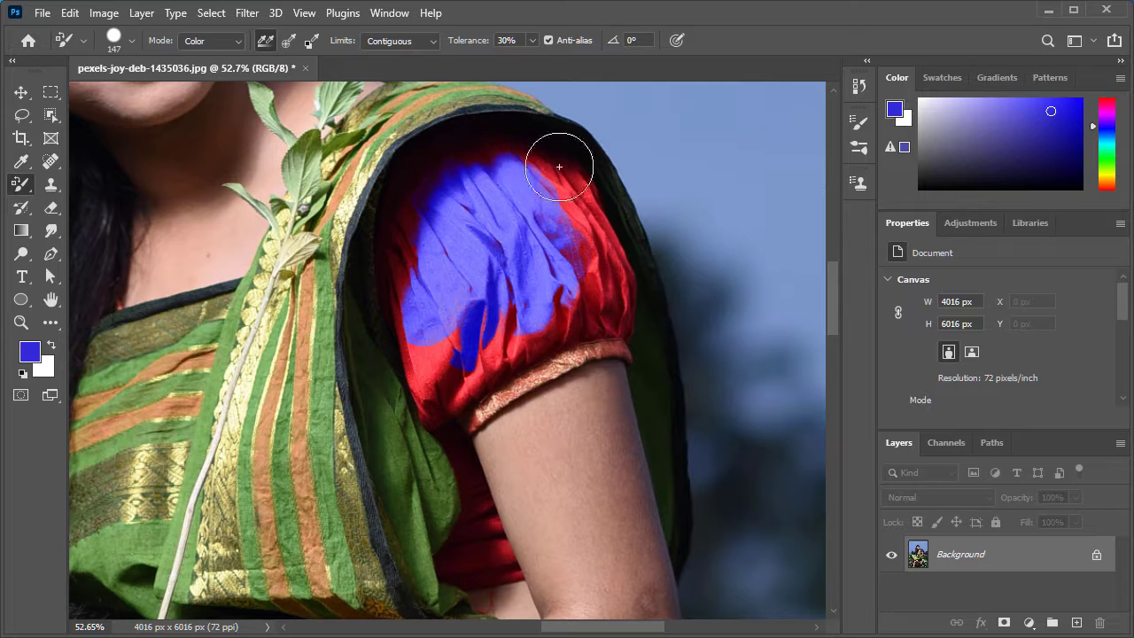
Reduce the brush to 102 px and smaller, then paint blue over the remaining red of the sleeve, its cuff and the blouse below the arm
{"action": "right_click", "coordinate": [481, 263], "text": "alt"}
{"action": "mouse_move", "coordinate": [422, 215]}
{"action": "left_mouse_down"}
{"action": "mouse_move", "coordinate": [524, 168]}
{"action": "mouse_move", "coordinate": [565, 180]}
{"action": "mouse_move", "coordinate": [620, 266]}
{"action": "mouse_move", "coordinate": [621, 314]}
{"action": "mouse_move", "coordinate": [587, 322]}
{"action": "mouse_move", "coordinate": [567, 214]}
{"action": "mouse_move", "coordinate": [584, 238]}
{"action": "mouse_move", "coordinate": [582, 207]}
{"action": "mouse_move", "coordinate": [594, 269]}
{"action": "left_mouse_up"}
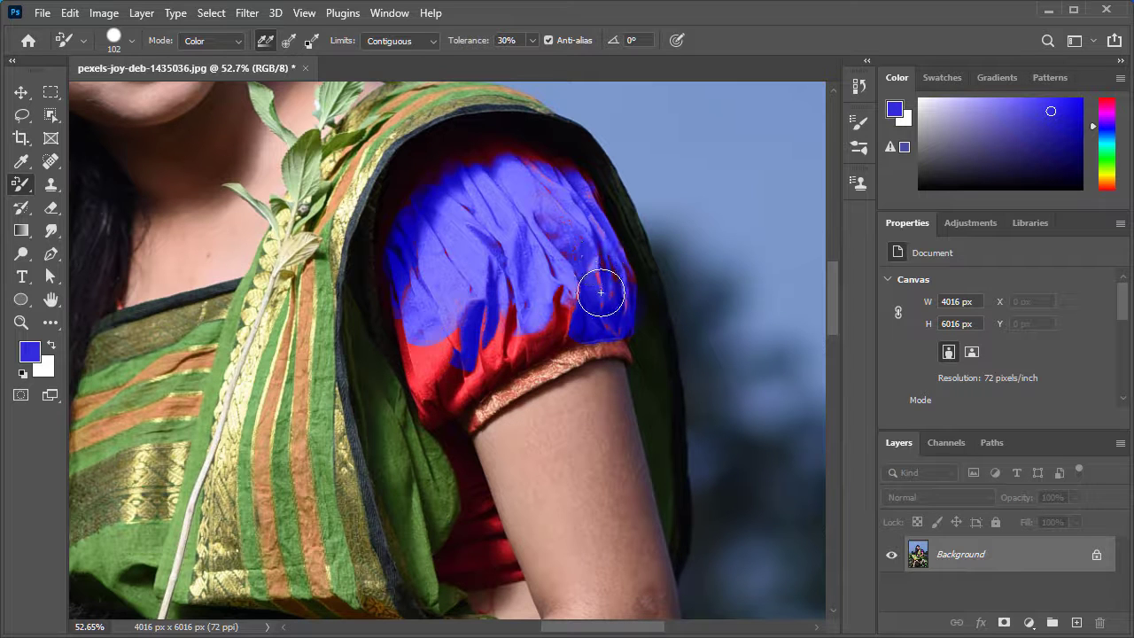
{"action": "scroll", "coordinate": [620, 279], "scroll_direction": "up", "scroll_amount": 3}
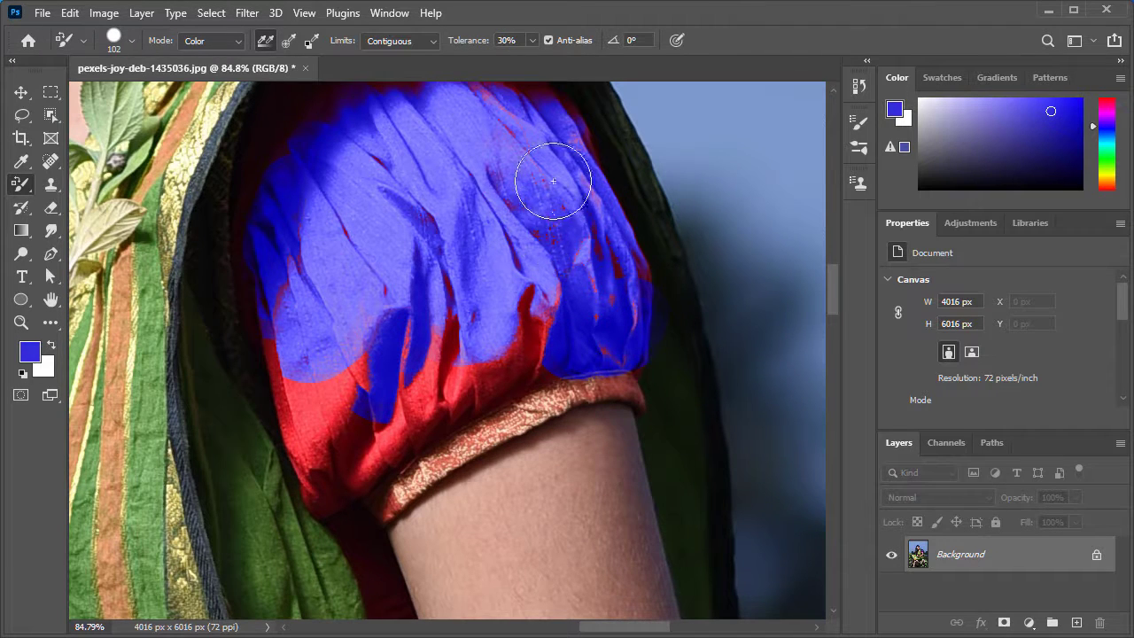
{"action": "scroll", "coordinate": [577, 257], "scroll_direction": "down", "scroll_amount": 2}
{"action": "mouse_move", "coordinate": [537, 306]}
{"action": "left_mouse_down"}
{"action": "mouse_move", "coordinate": [552, 299]}
{"action": "mouse_move", "coordinate": [558, 309]}
{"action": "mouse_move", "coordinate": [476, 368]}
{"action": "mouse_move", "coordinate": [486, 319]}
{"action": "mouse_move", "coordinate": [436, 337]}
{"action": "mouse_move", "coordinate": [389, 375]}
{"action": "mouse_move", "coordinate": [397, 326]}
{"action": "mouse_move", "coordinate": [414, 361]}
{"action": "mouse_move", "coordinate": [410, 410]}
{"action": "mouse_move", "coordinate": [445, 393]}
{"action": "mouse_move", "coordinate": [420, 422]}
{"action": "mouse_move", "coordinate": [451, 406]}
{"action": "mouse_move", "coordinate": [438, 404]}
{"action": "mouse_move", "coordinate": [423, 440]}
{"action": "mouse_move", "coordinate": [435, 449]}
{"action": "mouse_move", "coordinate": [460, 411]}
{"action": "mouse_move", "coordinate": [498, 400]}
{"action": "mouse_move", "coordinate": [532, 367]}
{"action": "mouse_move", "coordinate": [573, 364]}
{"action": "left_mouse_up"}
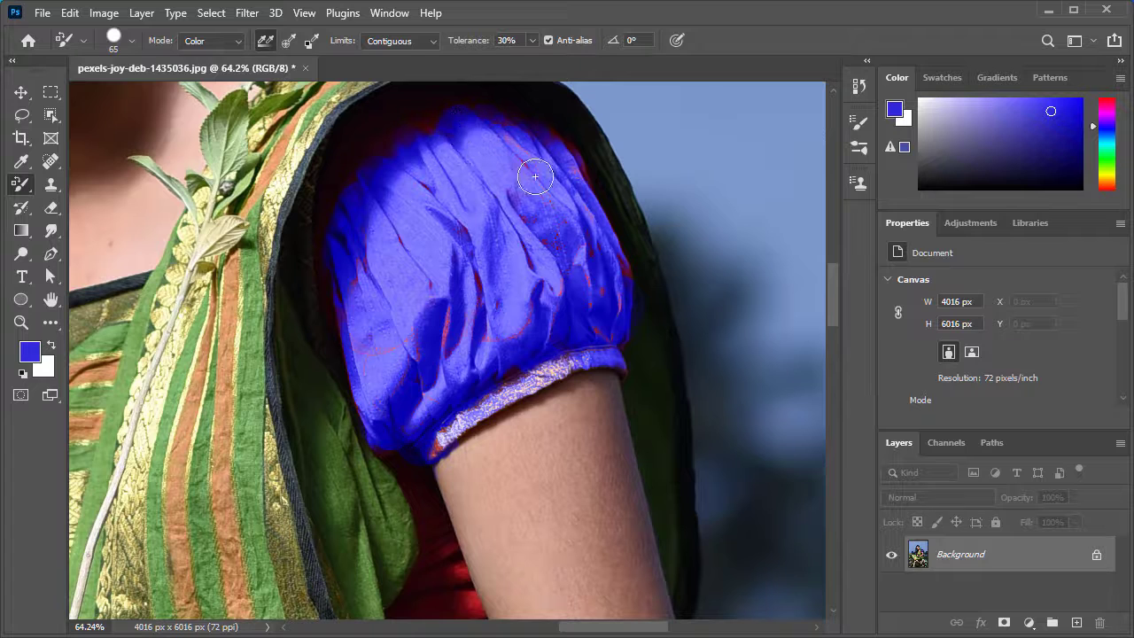
{"action": "left_click_drag", "start_coordinate": [570, 168], "coordinate": [584, 203]}
{"action": "scroll", "coordinate": [460, 335], "scroll_direction": "up", "scroll_amount": 4}
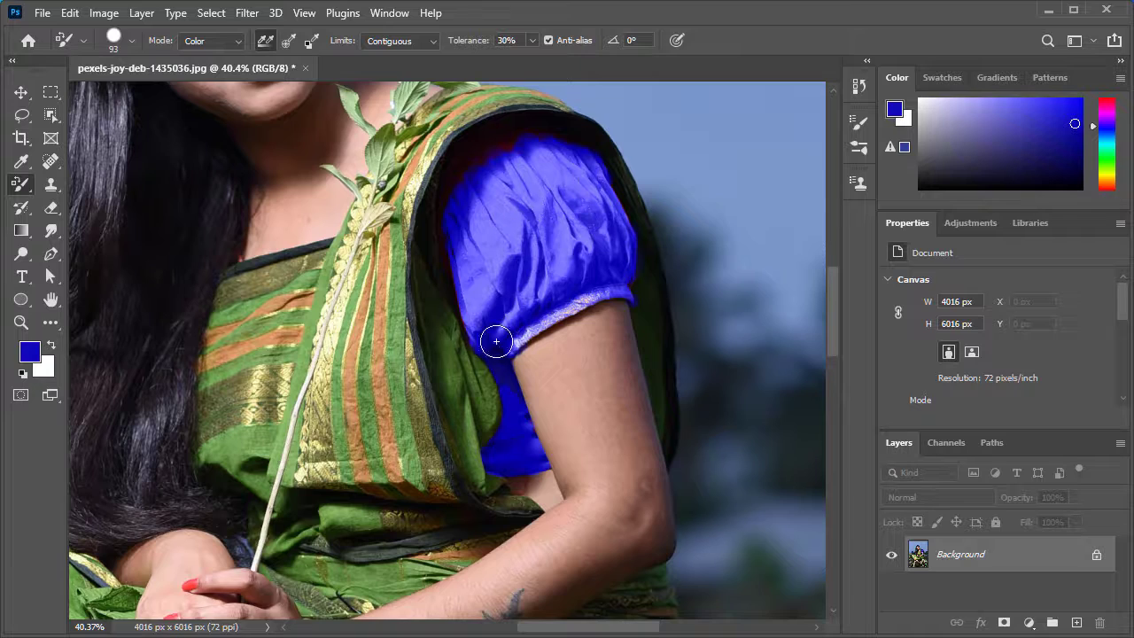
Open the Replace Color adjustment and sample the green of the saree's skirt as the colour to replace
{"action": "scroll", "coordinate": [497, 341], "scroll_direction": "down", "scroll_amount": 4}
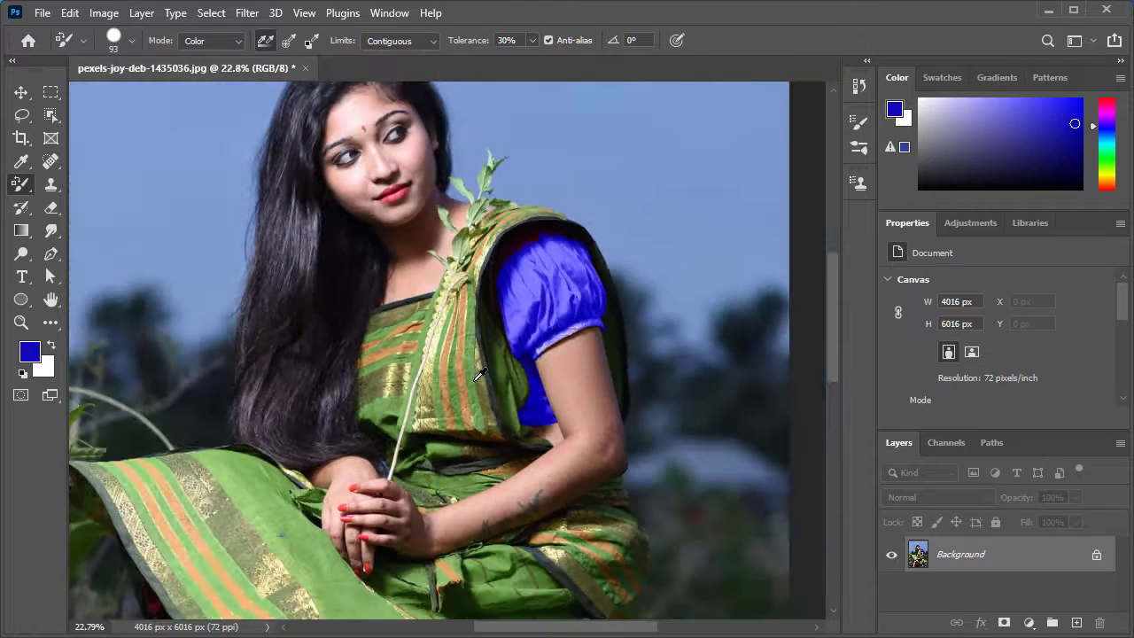
{"action": "scroll", "coordinate": [483, 375], "scroll_direction": "down", "scroll_amount": 3}
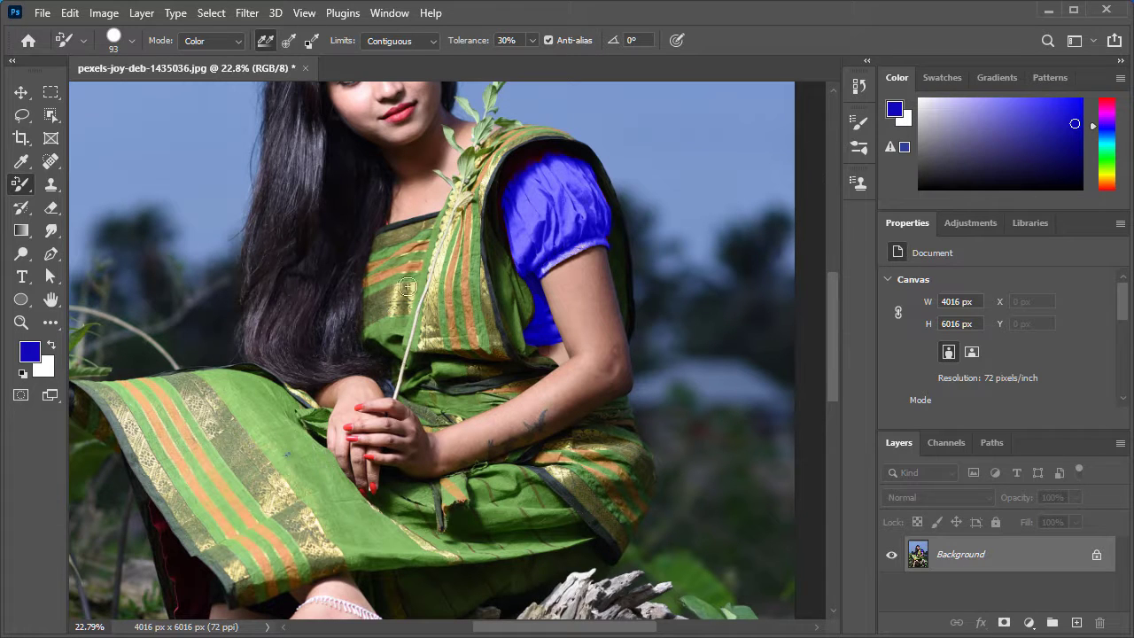
{"action": "scroll", "coordinate": [539, 331], "scroll_direction": "up", "scroll_amount": 2}
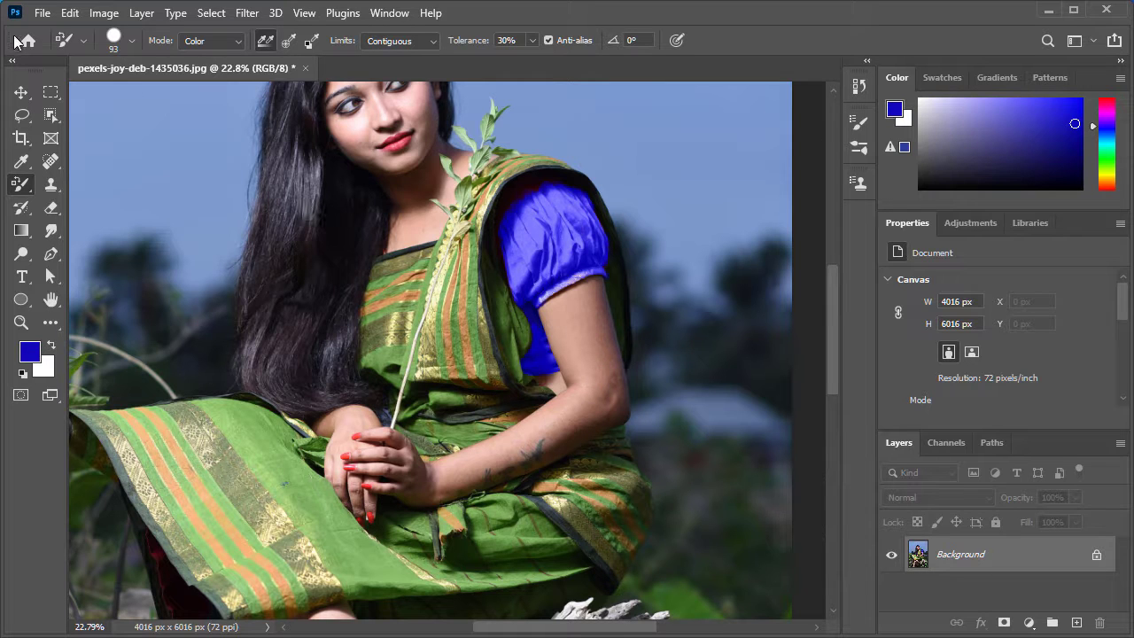
{"action": "left_click", "coordinate": [101, 13]}
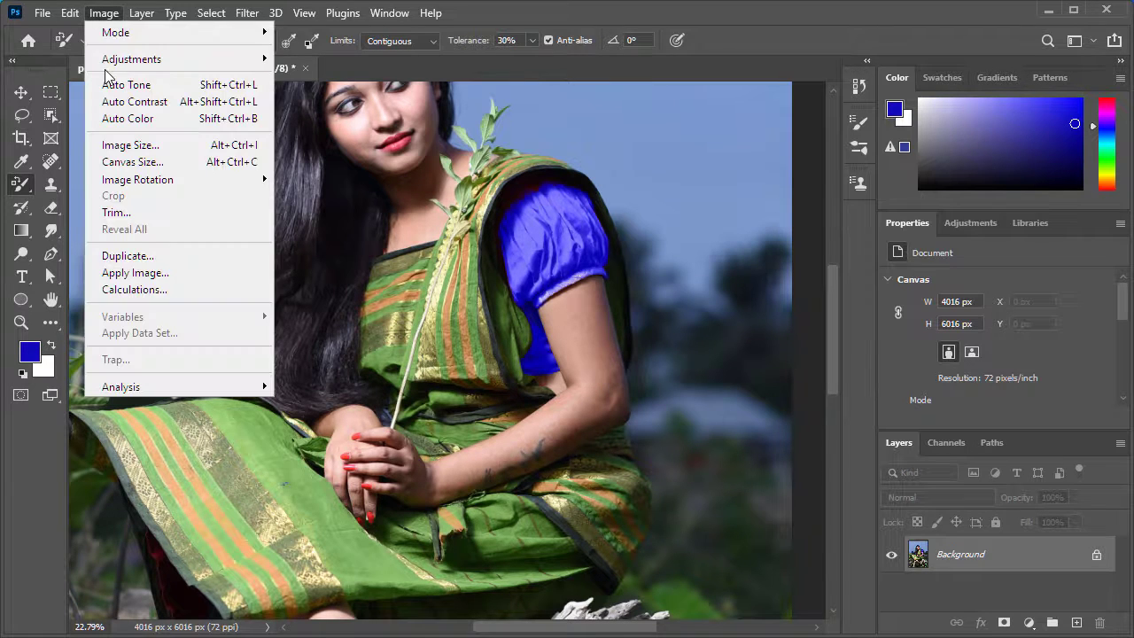
{"action": "mouse_move", "coordinate": [124, 58]}
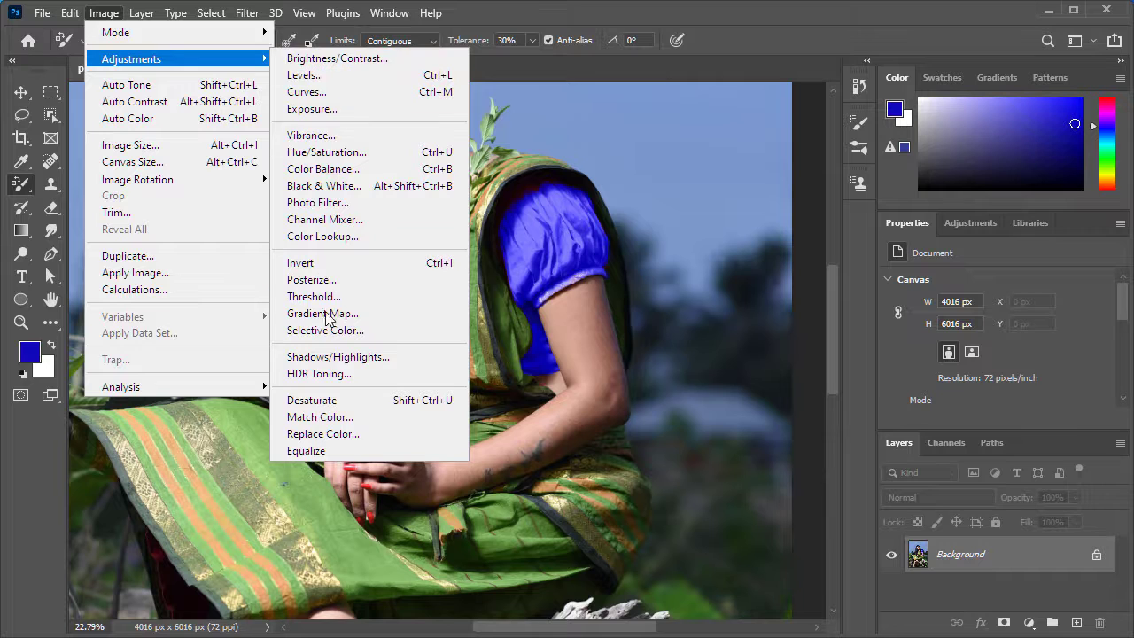
{"action": "left_click", "coordinate": [326, 433]}
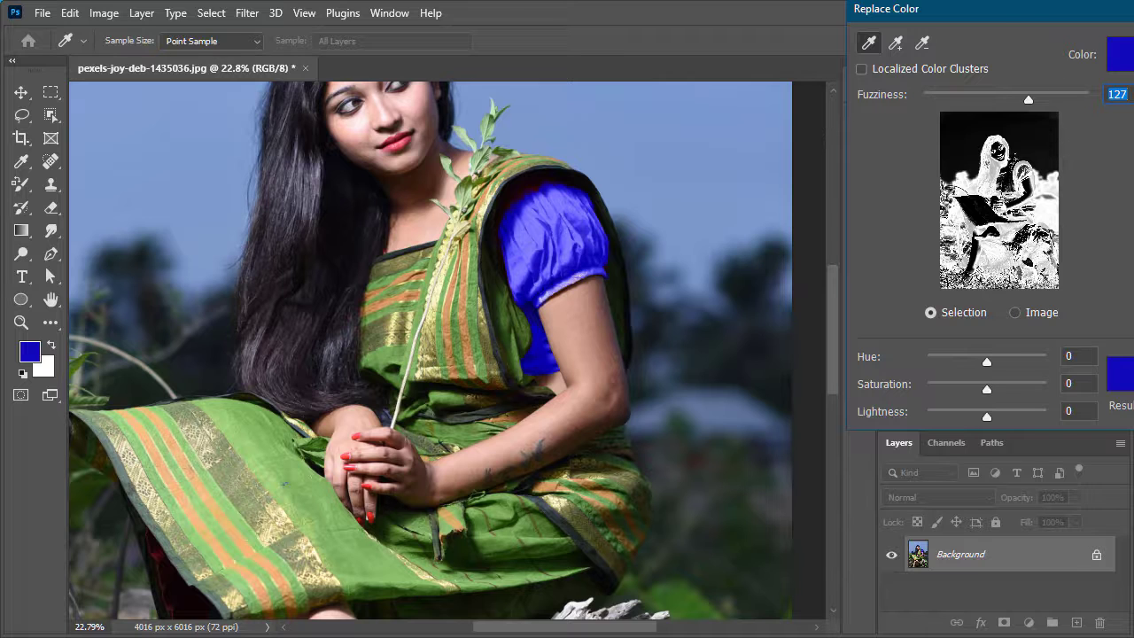
{"action": "left_click_drag", "start_coordinate": [1018, 17], "coordinate": [964, 35]}
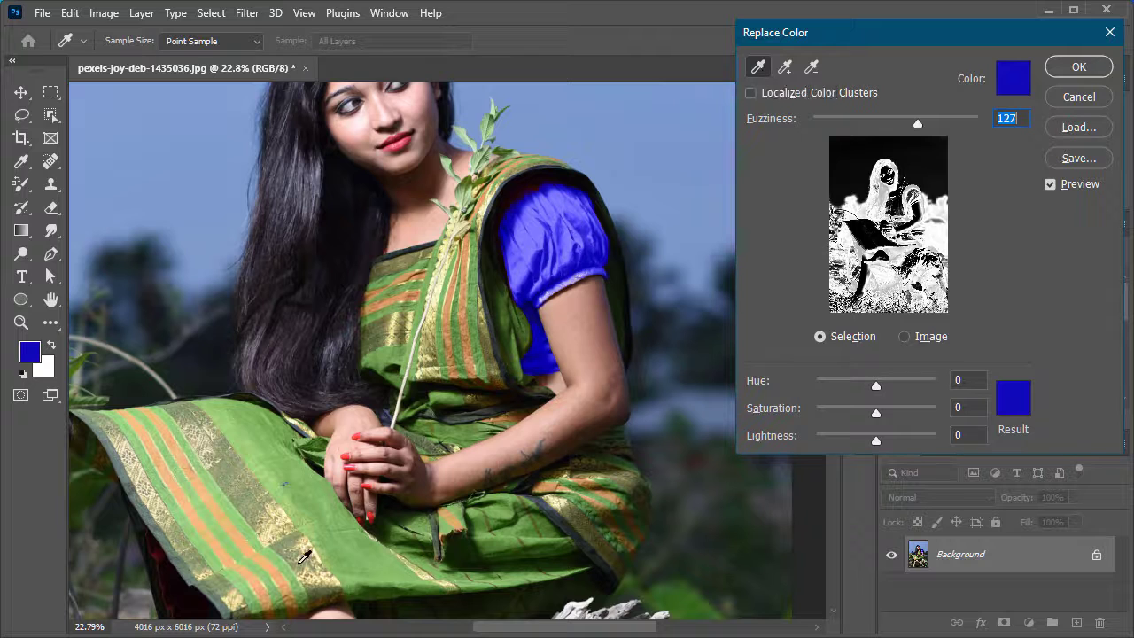
{"action": "key", "text": "alt"}
{"action": "left_click", "coordinate": [308, 498]}
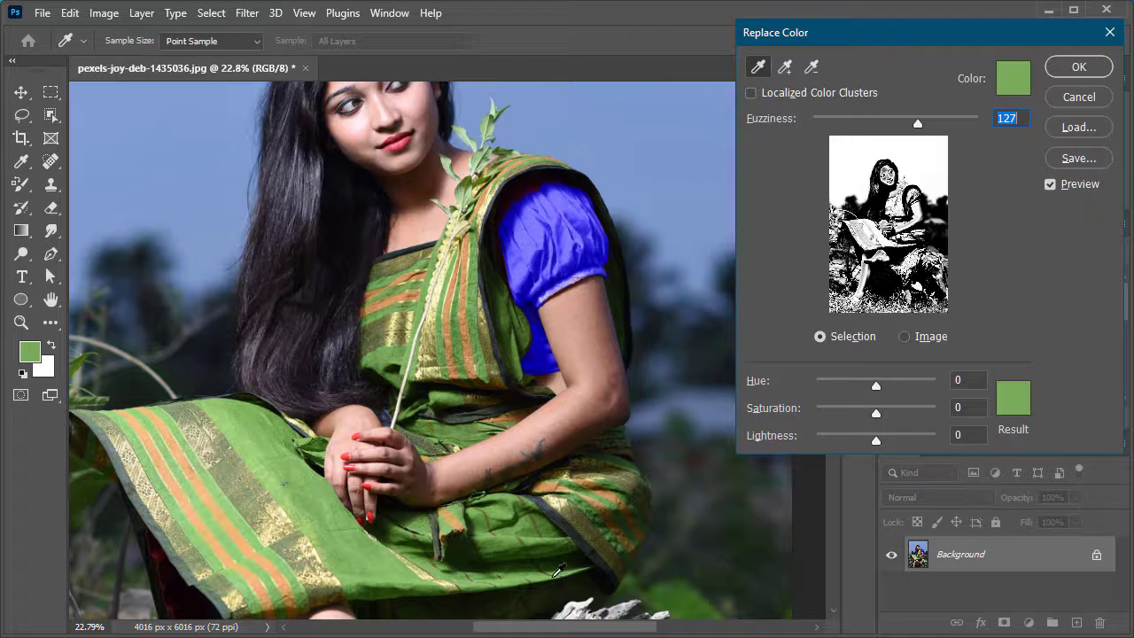
Add light and shaded greens from the skirt over the knee and beside the hands to the Replace Color sample
{"action": "left_click", "coordinate": [784, 75]}
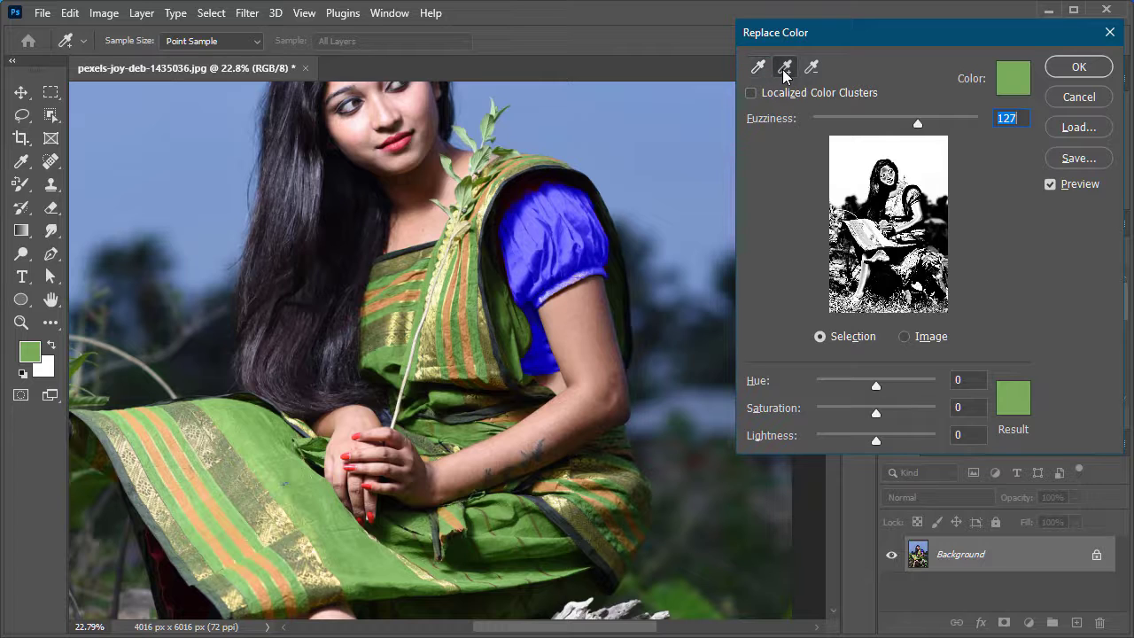
{"action": "left_click", "coordinate": [292, 488]}
{"action": "left_click", "coordinate": [252, 428]}
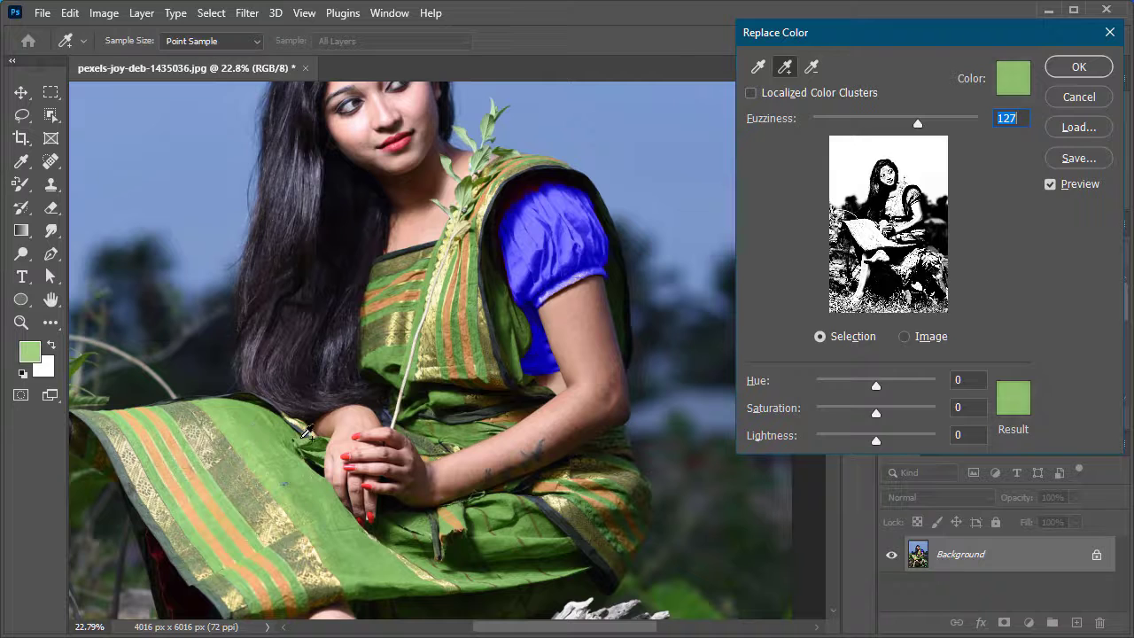
{"action": "left_click", "coordinate": [319, 446]}
{"action": "left_click", "coordinate": [313, 446]}
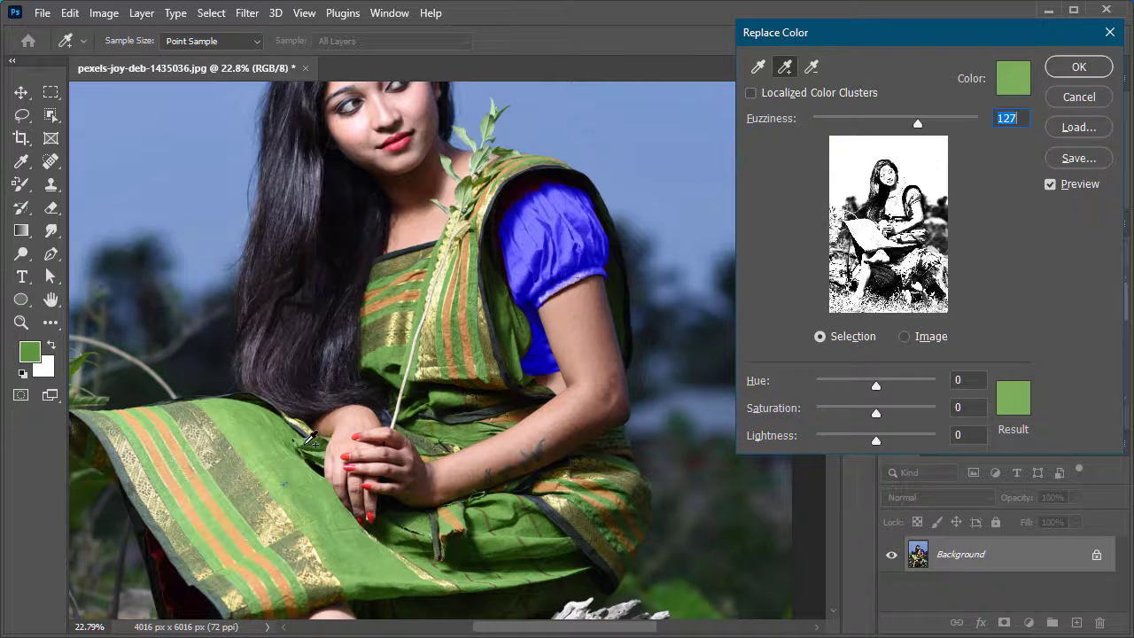
{"action": "left_click", "coordinate": [304, 444]}
Add the green tones from the saree folds on the lap, below the forearm, to the Replace Color sample
{"action": "left_click", "coordinate": [471, 547]}
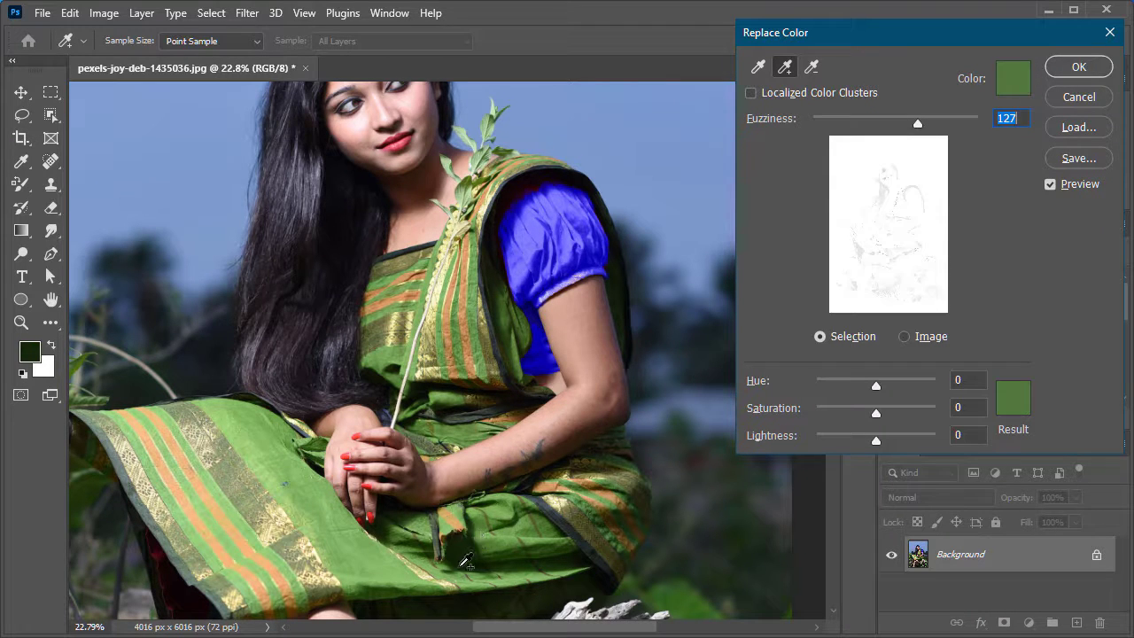
{"action": "left_click", "coordinate": [447, 575]}
{"action": "left_click", "coordinate": [466, 517]}
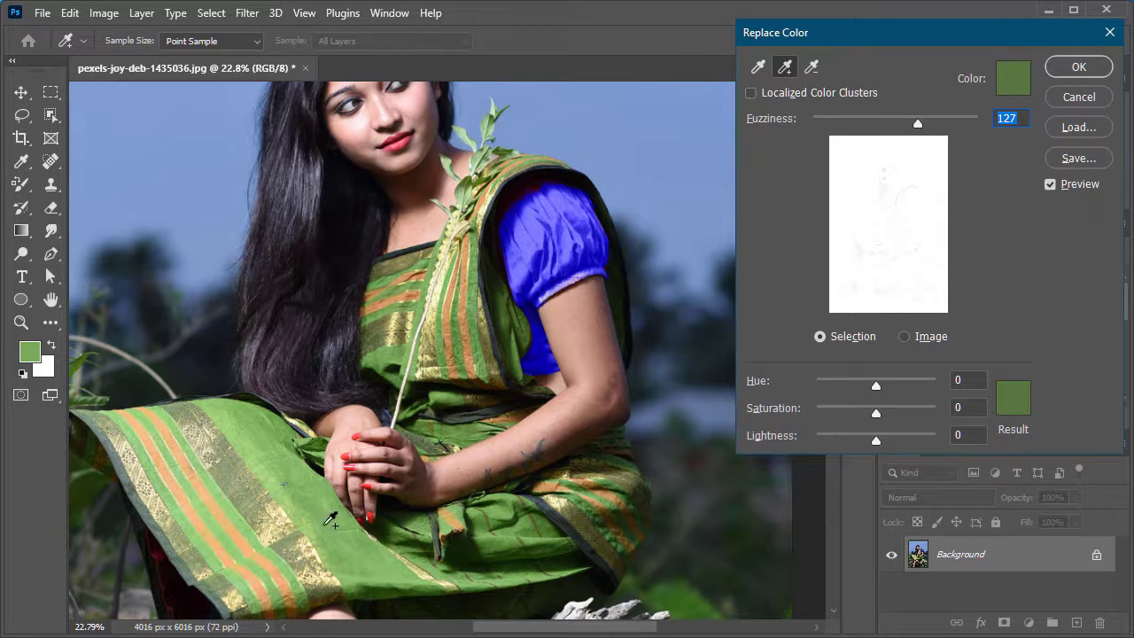
{"action": "left_click", "coordinate": [508, 541]}
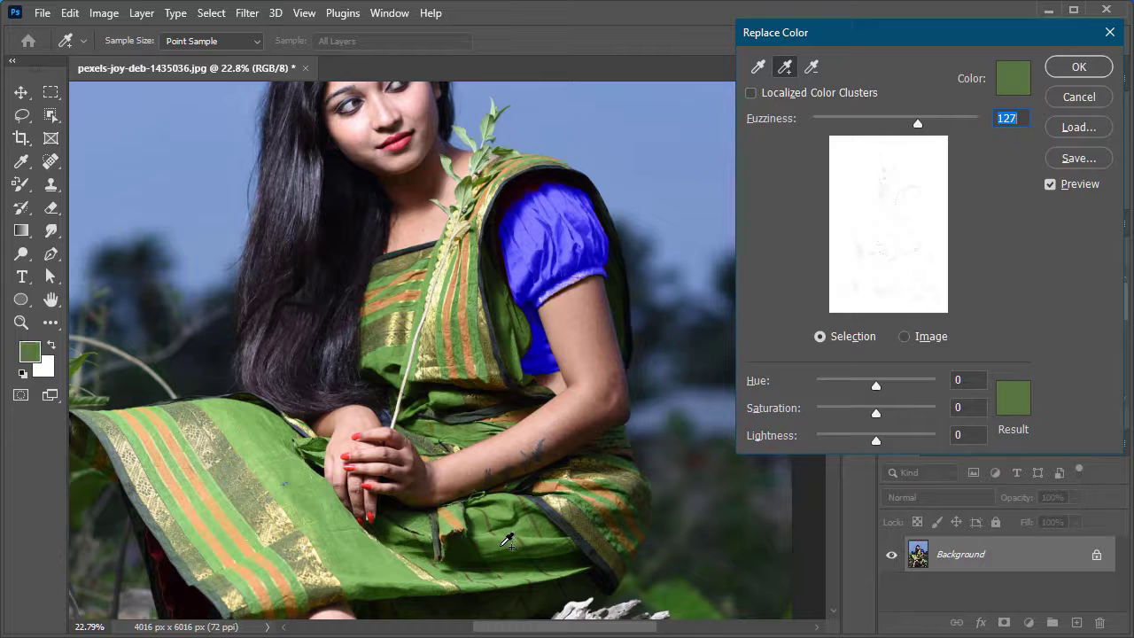
{"action": "left_click", "coordinate": [544, 526]}
Add colours from the striped shoulder drape, the waist and the hip folds to the Replace Color sample
{"action": "left_click", "coordinate": [476, 304]}
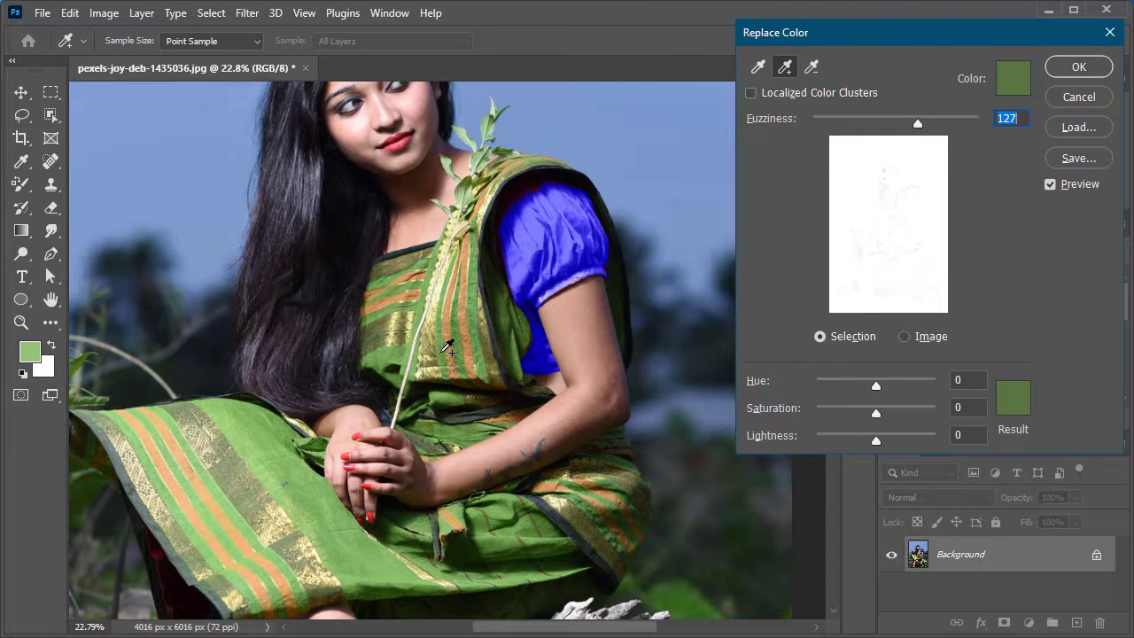
{"action": "left_click", "coordinate": [472, 429]}
{"action": "left_click", "coordinate": [593, 504]}
{"action": "left_click", "coordinate": [604, 516]}
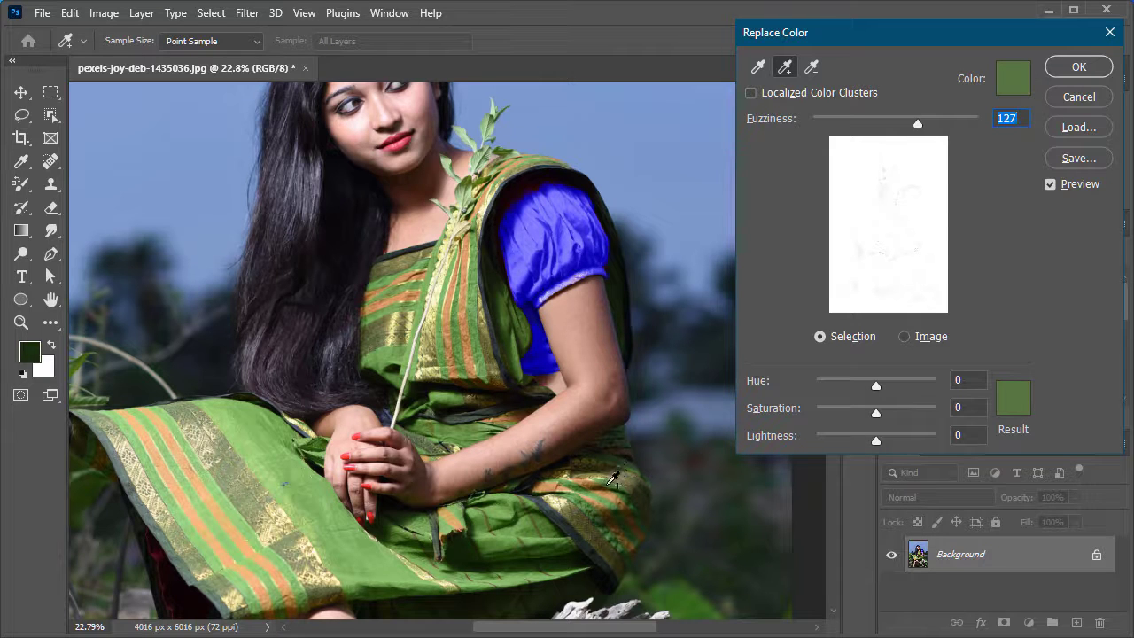
{"action": "left_click", "coordinate": [611, 479]}
{"action": "left_click", "coordinate": [620, 460]}
Add colours from the patterned outer border of the skirt to the Replace Color sample
{"action": "left_click", "coordinate": [121, 413]}
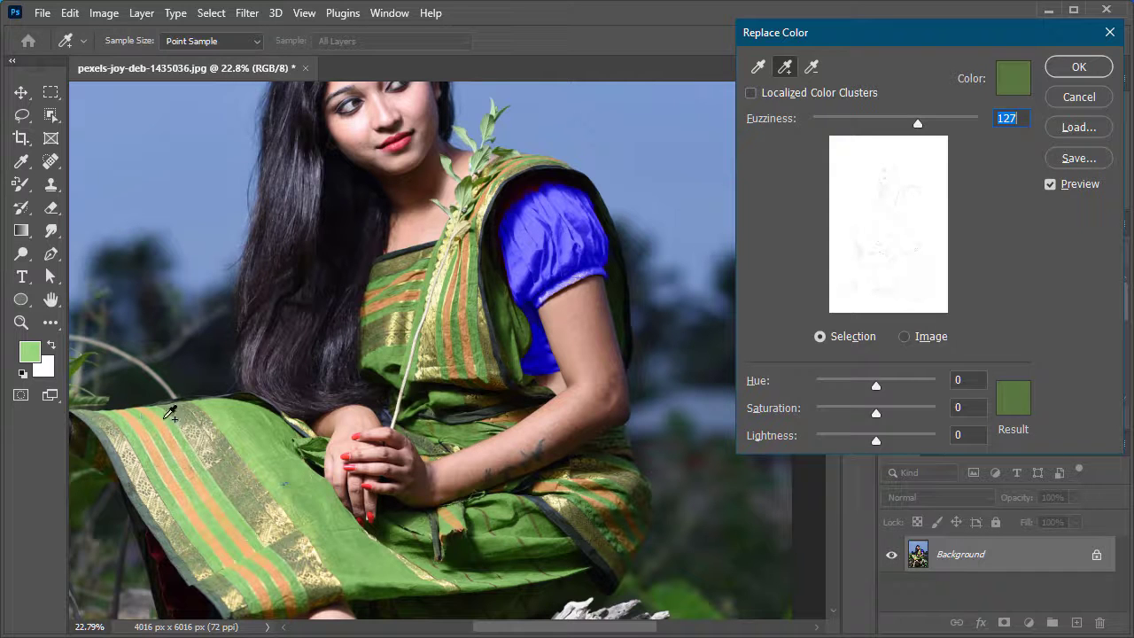
{"action": "left_click", "coordinate": [163, 537]}
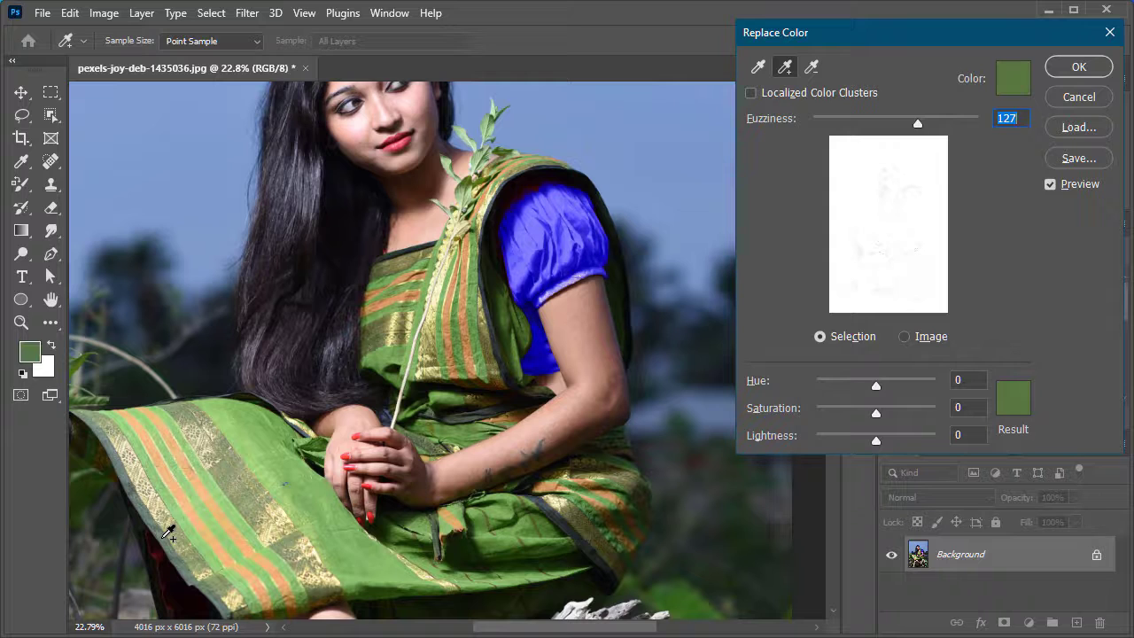
{"action": "left_click", "coordinate": [115, 437]}
Shift the replacement hue to -81 to turn the green saree brown
{"action": "left_click_drag", "start_coordinate": [875, 386], "coordinate": [859, 389]}
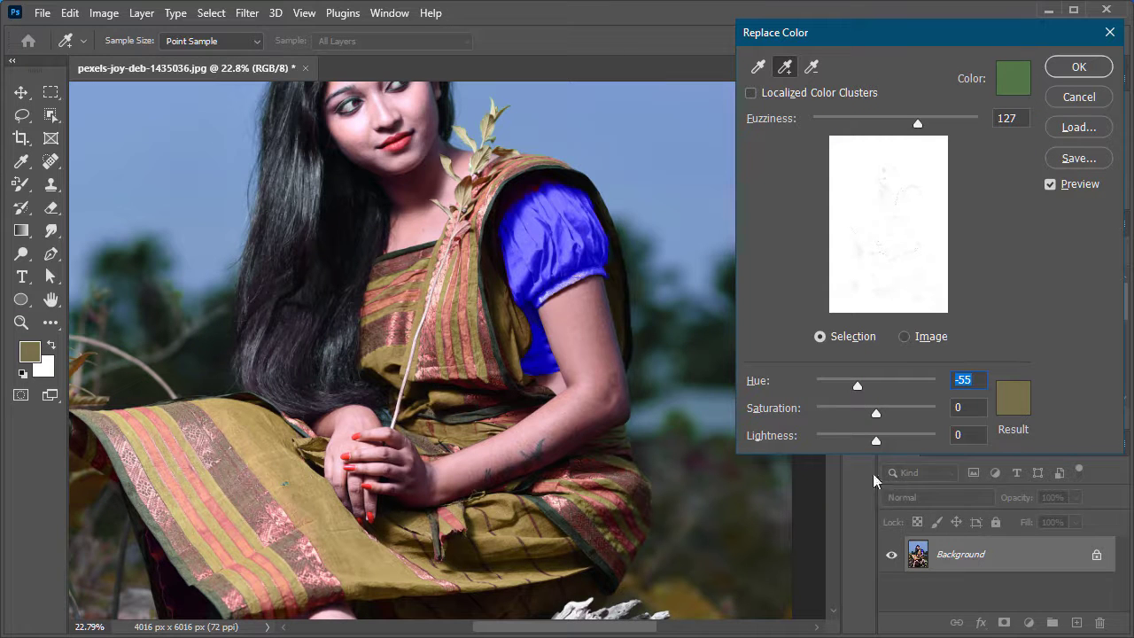
{"action": "type", "text": "-65"}
{"action": "left_click_drag", "start_coordinate": [853, 386], "coordinate": [850, 388]}
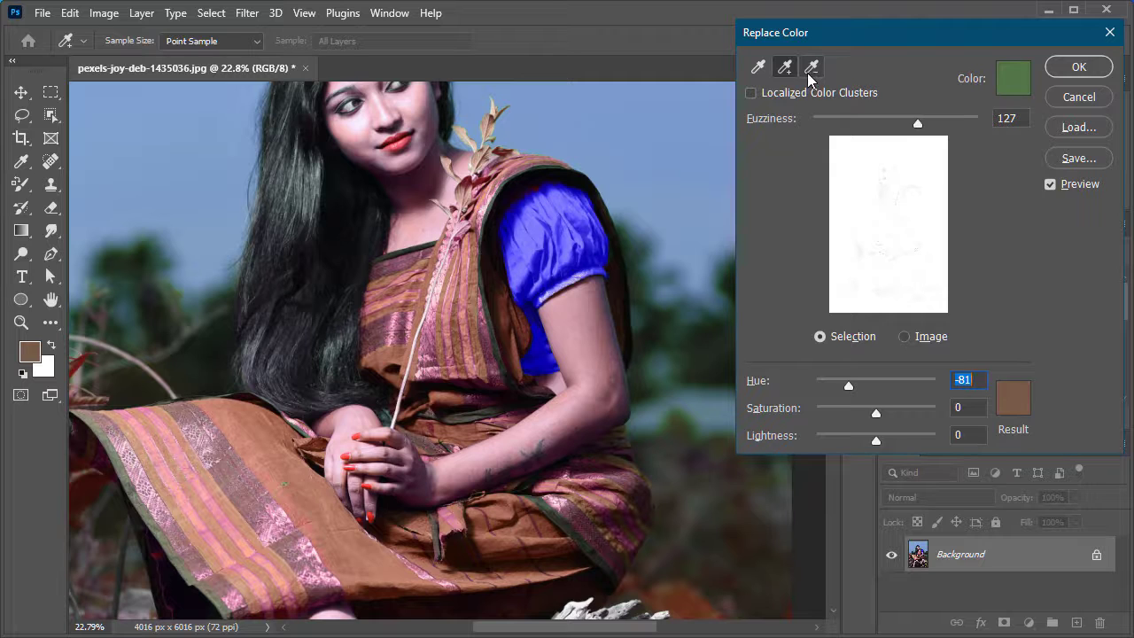
Subtract the skin tone at the side of the face from the Replace Color selection
{"action": "left_click", "coordinate": [814, 74]}
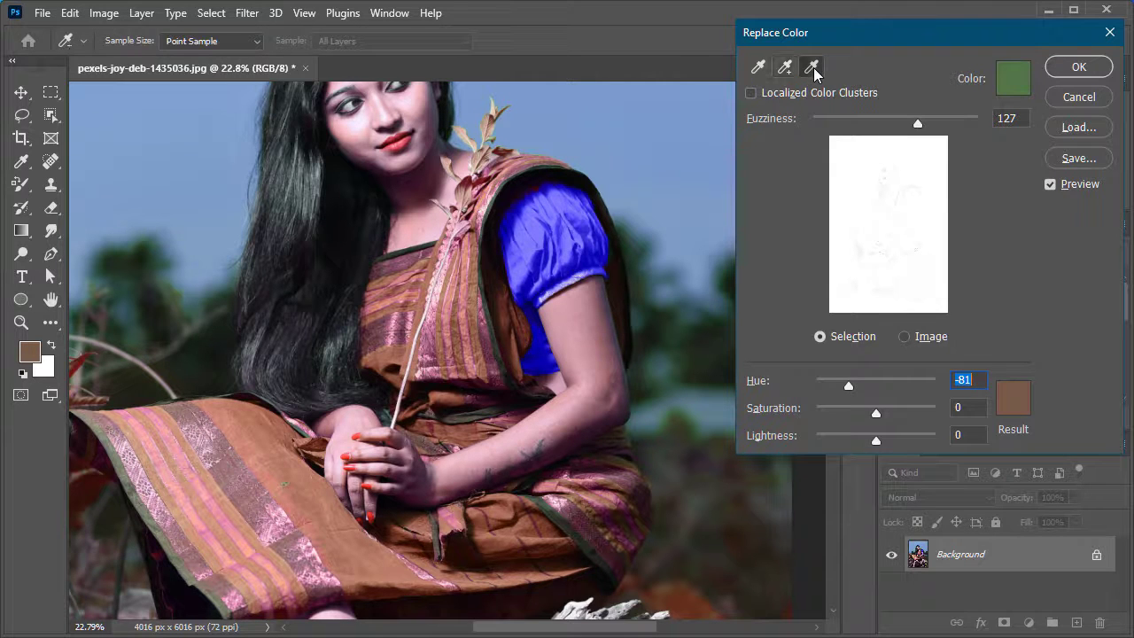
{"action": "left_click", "coordinate": [423, 99]}
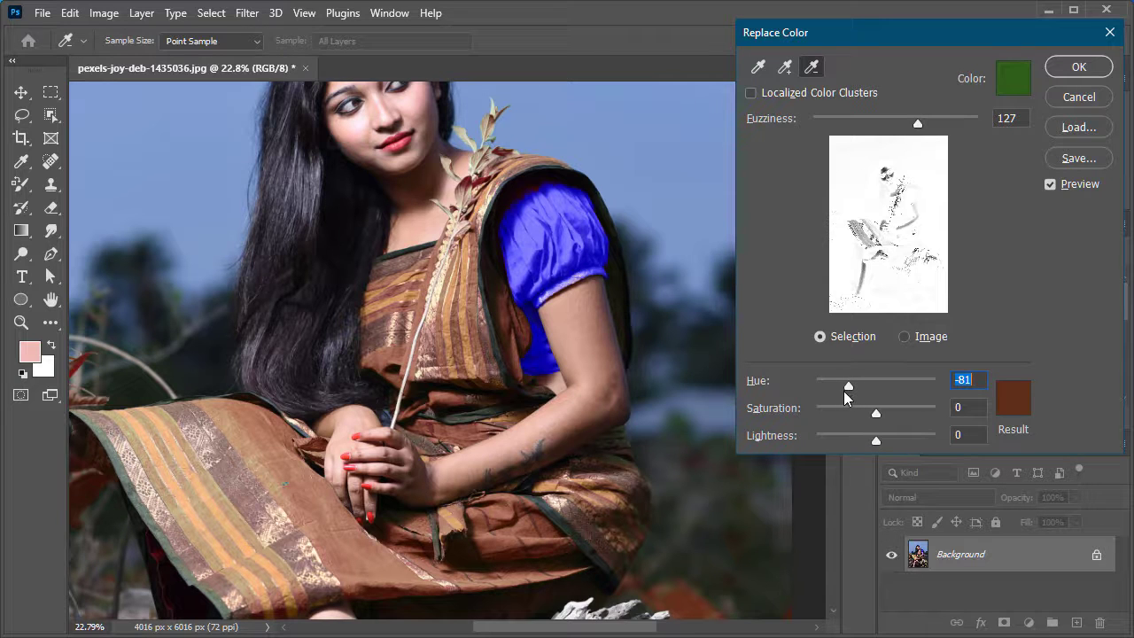
Set Replace Color hue to -108, fuzziness to 111, saturation to +16 and lightness to 0, and apply the adjustment
{"action": "left_click_drag", "start_coordinate": [849, 386], "coordinate": [841, 386]}
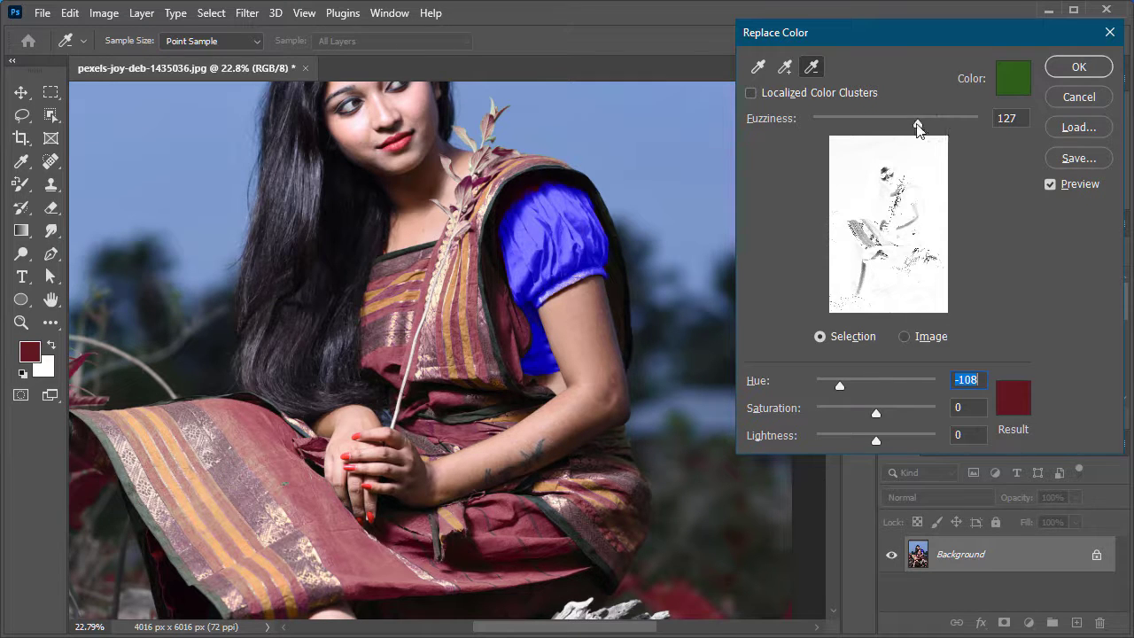
{"action": "mouse_move", "coordinate": [918, 124]}
{"action": "left_mouse_down"}
{"action": "mouse_move", "coordinate": [895, 134]}
{"action": "mouse_move", "coordinate": [905, 132]}
{"action": "left_mouse_up"}
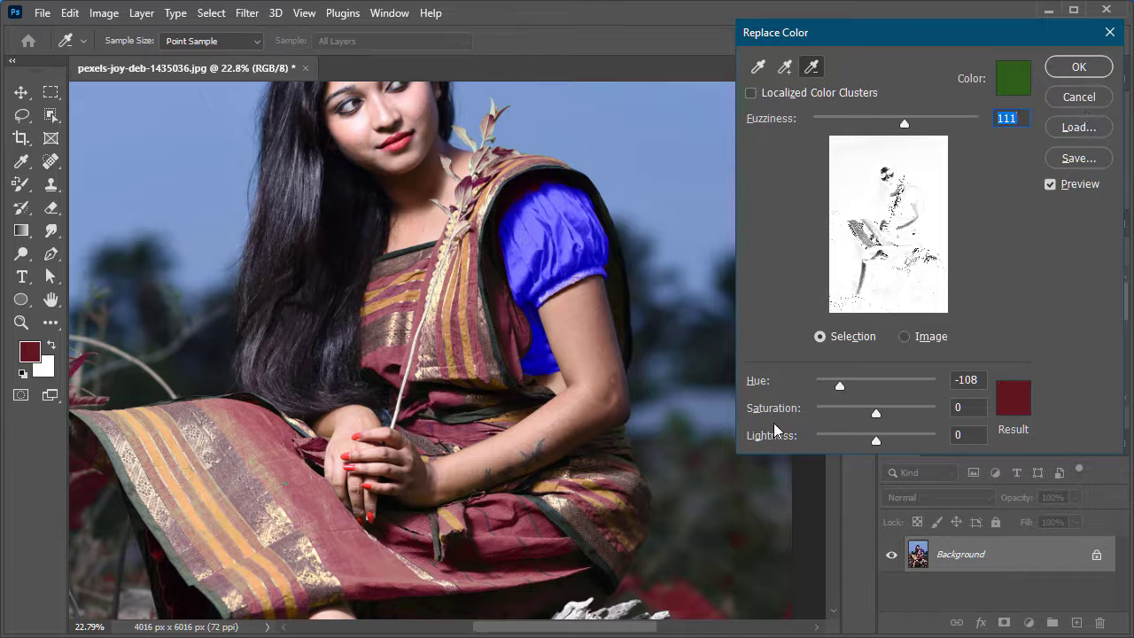
{"action": "left_click_drag", "start_coordinate": [876, 414], "coordinate": [974, 437]}
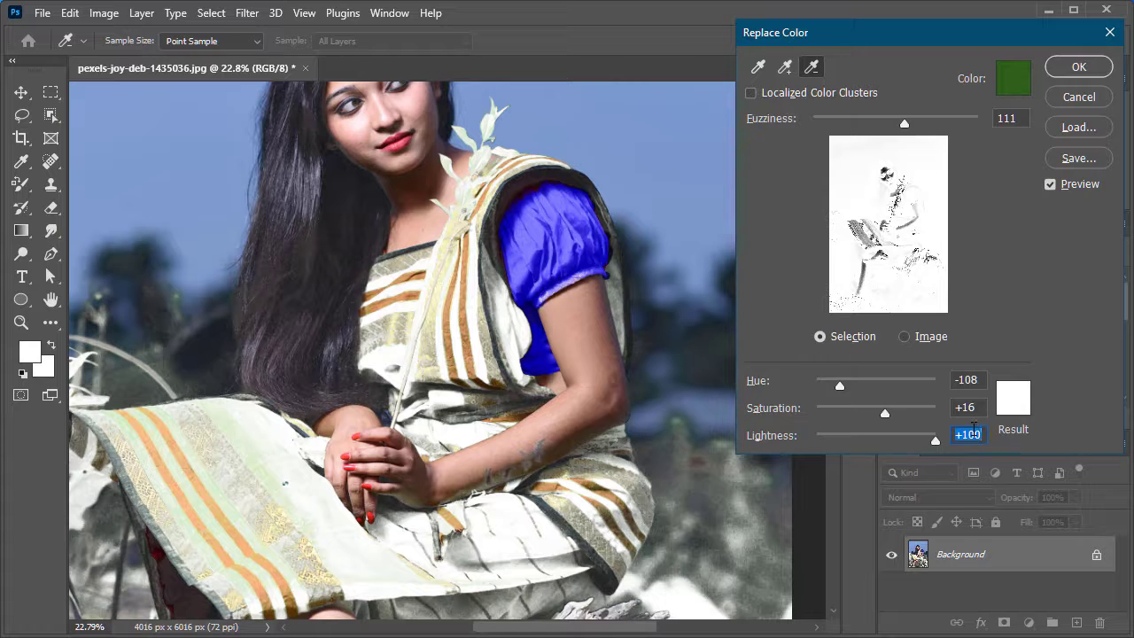
{"action": "type", "text": "0"}
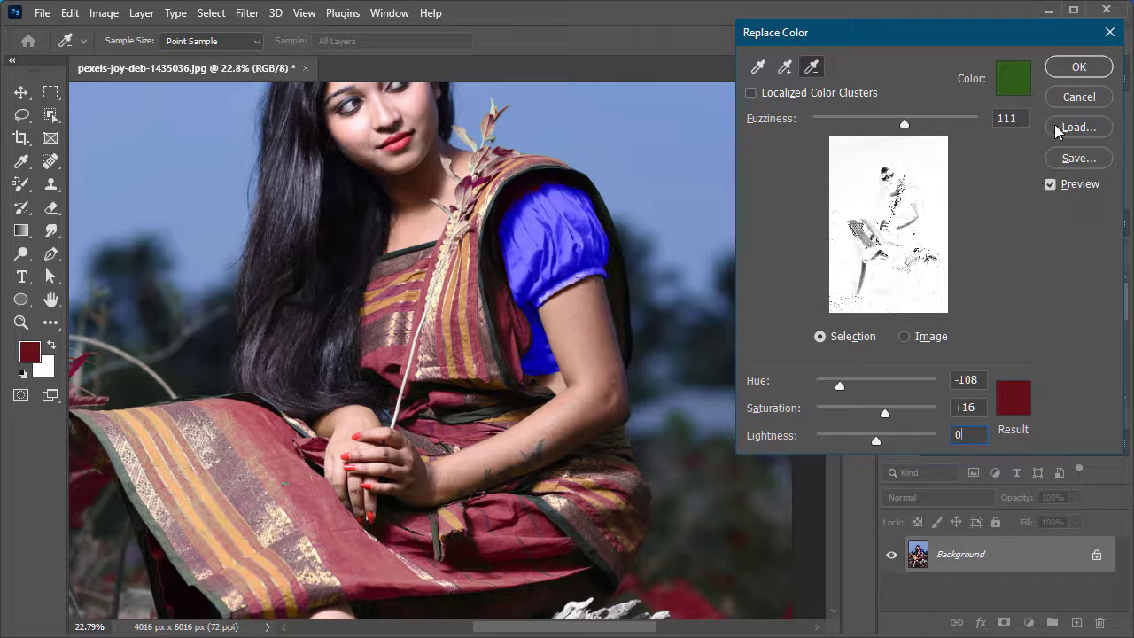
{"action": "left_click", "coordinate": [1078, 67]}
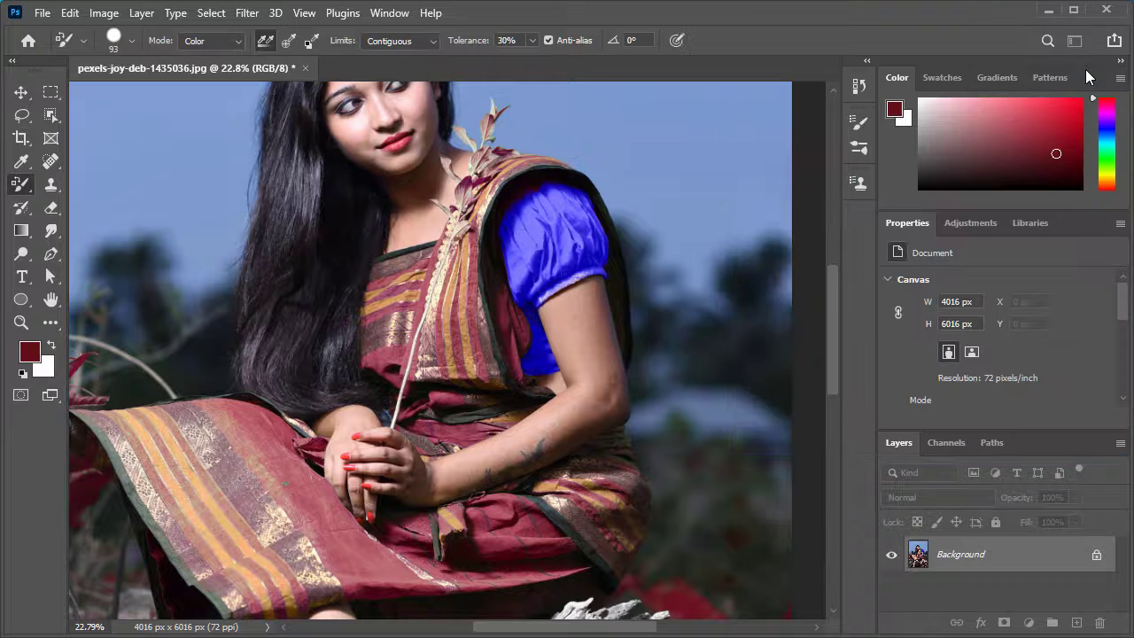
Restore the original colours of the plants, grass and log around the seated woman with the History Brush
{"action": "scroll", "coordinate": [474, 397], "scroll_direction": "down", "scroll_amount": 4}
{"action": "scroll", "coordinate": [474, 397], "scroll_direction": "down", "scroll_amount": 1}
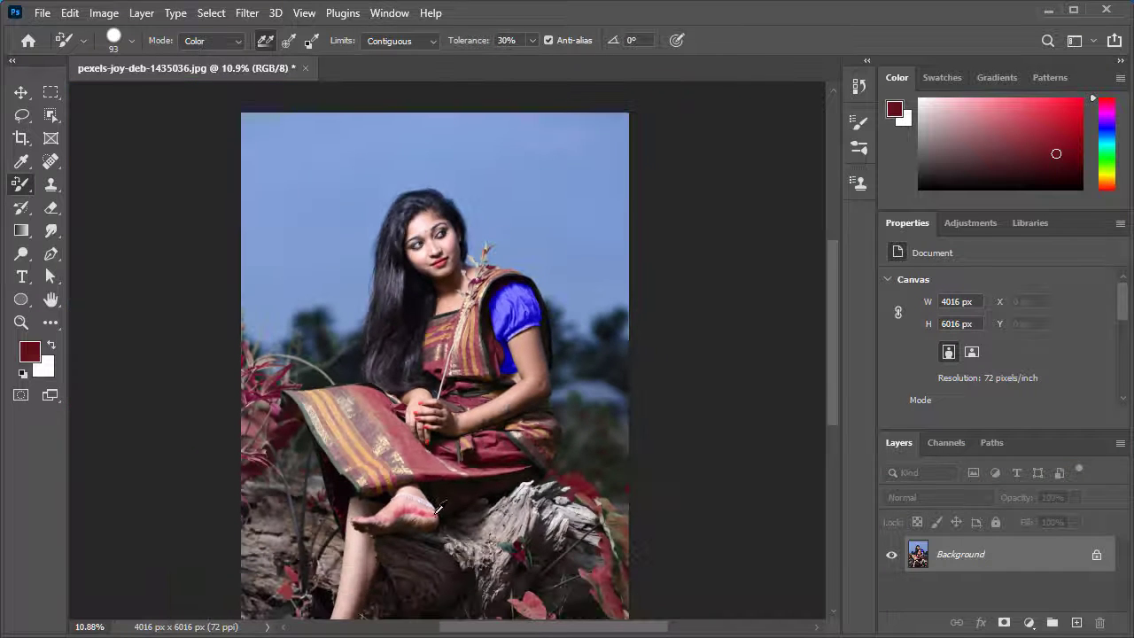
{"action": "mouse_move", "coordinate": [473, 521]}
{"action": "left_mouse_down"}
{"action": "mouse_move", "coordinate": [471, 468]}
{"action": "mouse_move", "coordinate": [492, 443]}
{"action": "mouse_move", "coordinate": [485, 433]}
{"action": "left_mouse_up"}
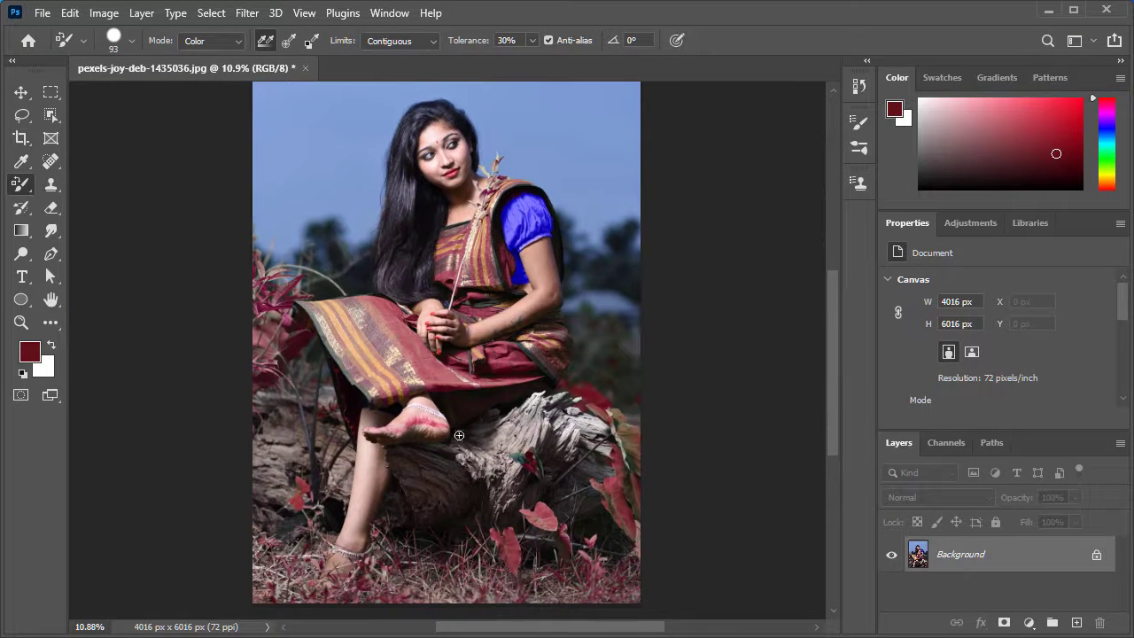
{"action": "scroll", "coordinate": [548, 540], "scroll_direction": "up", "scroll_amount": 2}
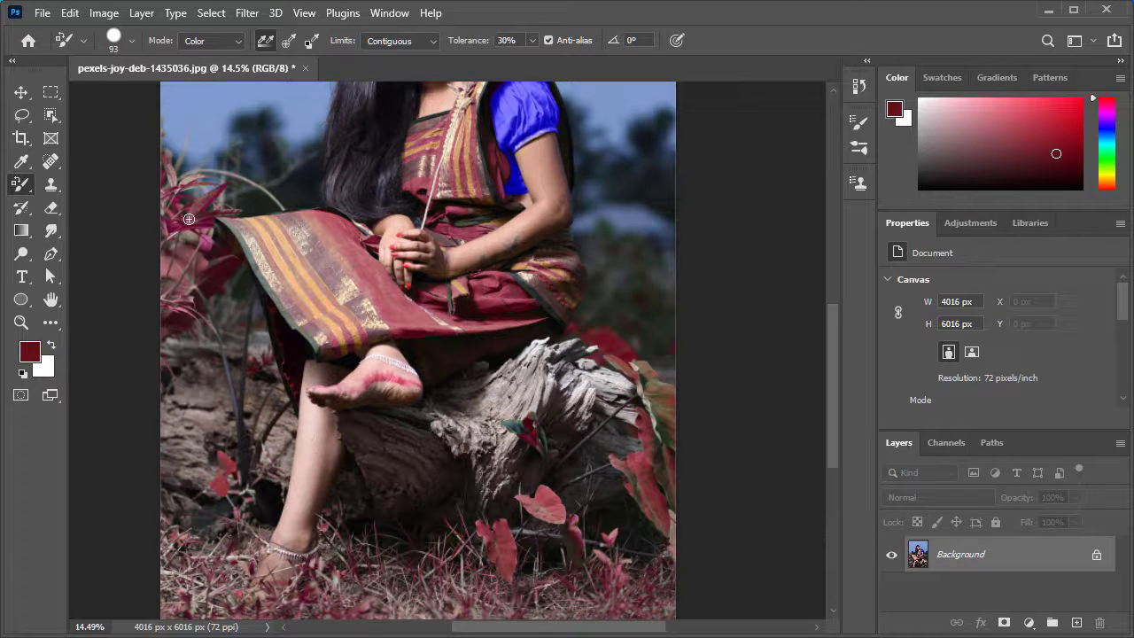
{"action": "scroll", "coordinate": [411, 339], "scroll_direction": "down", "scroll_amount": 1}
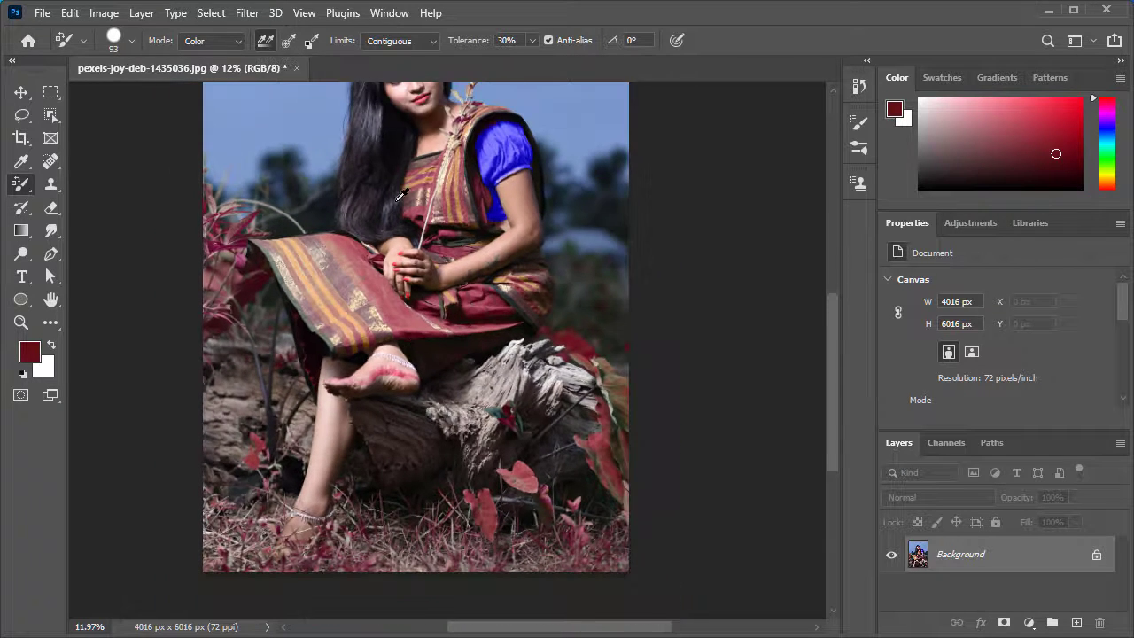
{"action": "scroll", "coordinate": [400, 194], "scroll_direction": "up", "scroll_amount": 2}
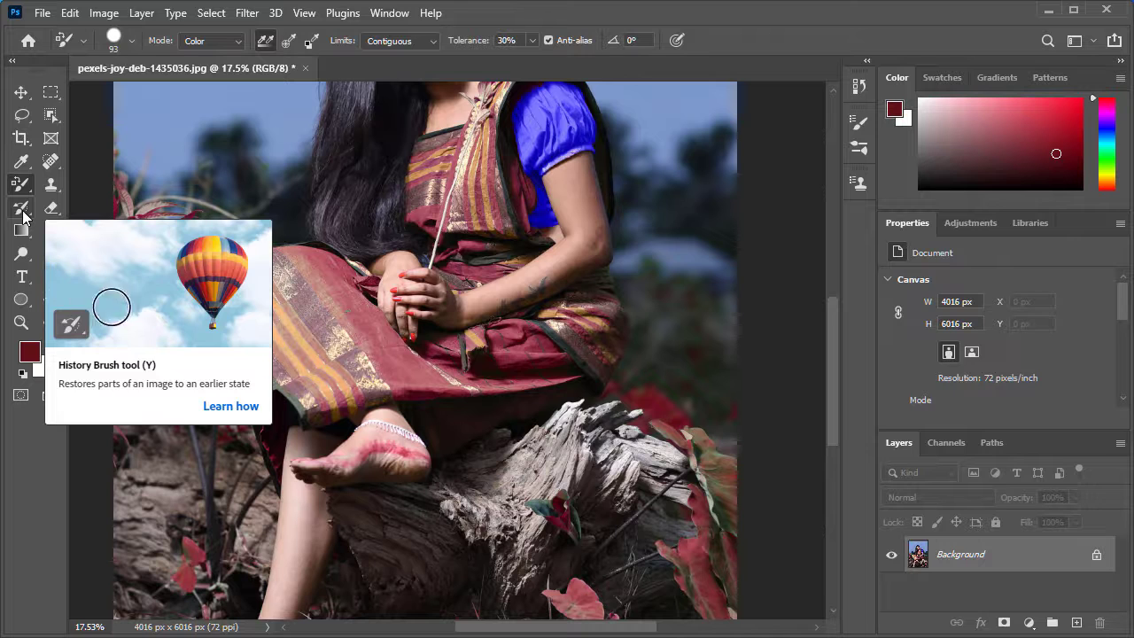
{"action": "left_click", "coordinate": [23, 216]}
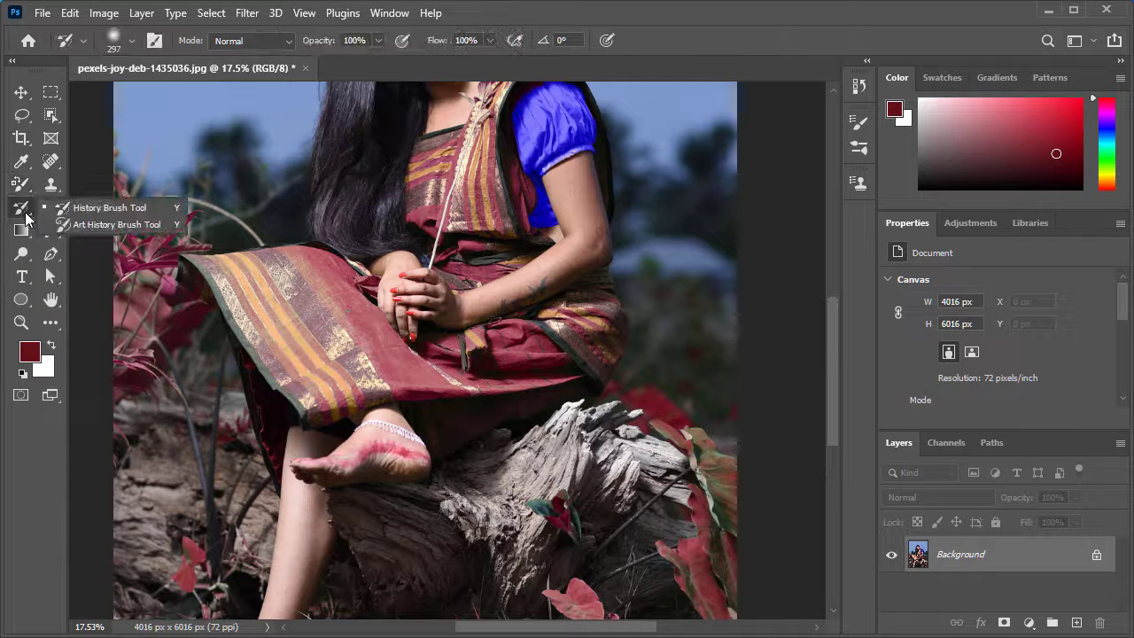
{"action": "left_click", "coordinate": [171, 298]}
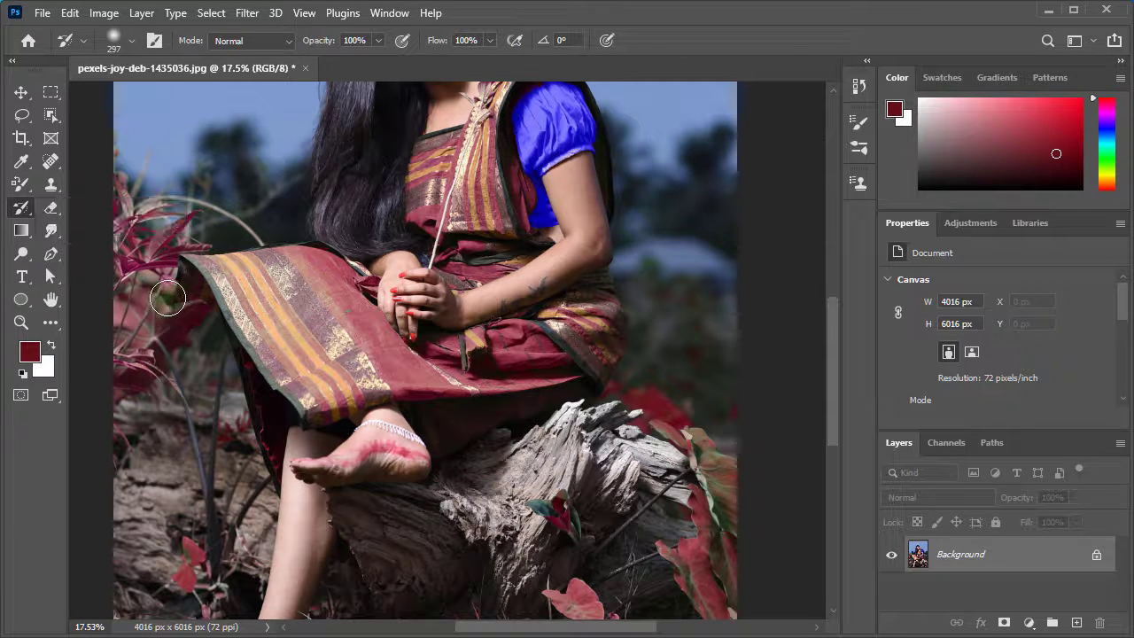
{"action": "mouse_move", "coordinate": [166, 227]}
{"action": "left_mouse_down"}
{"action": "mouse_move", "coordinate": [149, 303]}
{"action": "mouse_move", "coordinate": [128, 178]}
{"action": "mouse_move", "coordinate": [184, 186]}
{"action": "mouse_move", "coordinate": [156, 194]}
{"action": "mouse_move", "coordinate": [244, 204]}
{"action": "mouse_move", "coordinate": [252, 220]}
{"action": "mouse_move", "coordinate": [205, 223]}
{"action": "mouse_move", "coordinate": [200, 238]}
{"action": "mouse_move", "coordinate": [182, 230]}
{"action": "mouse_move", "coordinate": [128, 344]}
{"action": "mouse_move", "coordinate": [125, 274]}
{"action": "mouse_move", "coordinate": [123, 386]}
{"action": "mouse_move", "coordinate": [126, 355]}
{"action": "mouse_move", "coordinate": [178, 300]}
{"action": "mouse_move", "coordinate": [194, 307]}
{"action": "mouse_move", "coordinate": [140, 493]}
{"action": "mouse_move", "coordinate": [130, 404]}
{"action": "mouse_move", "coordinate": [119, 581]}
{"action": "mouse_move", "coordinate": [163, 589]}
{"action": "mouse_move", "coordinate": [185, 571]}
{"action": "mouse_move", "coordinate": [194, 620]}
{"action": "mouse_move", "coordinate": [219, 608]}
{"action": "mouse_move", "coordinate": [226, 587]}
{"action": "mouse_move", "coordinate": [228, 610]}
{"action": "mouse_move", "coordinate": [274, 614]}
{"action": "mouse_move", "coordinate": [279, 567]}
{"action": "mouse_move", "coordinate": [214, 398]}
{"action": "mouse_move", "coordinate": [189, 463]}
{"action": "mouse_move", "coordinate": [149, 496]}
{"action": "mouse_move", "coordinate": [144, 310]}
{"action": "mouse_move", "coordinate": [115, 188]}
{"action": "mouse_move", "coordinate": [133, 449]}
{"action": "mouse_move", "coordinate": [165, 439]}
{"action": "mouse_move", "coordinate": [194, 476]}
{"action": "mouse_move", "coordinate": [214, 405]}
{"action": "mouse_move", "coordinate": [195, 514]}
{"action": "mouse_move", "coordinate": [236, 583]}
{"action": "left_mouse_up"}
{"action": "scroll", "coordinate": [504, 433], "scroll_direction": "down", "scroll_amount": 3}
{"action": "mouse_move", "coordinate": [532, 576]}
{"action": "left_mouse_down"}
{"action": "mouse_move", "coordinate": [492, 445]}
{"action": "mouse_move", "coordinate": [490, 475]}
{"action": "mouse_move", "coordinate": [454, 453]}
{"action": "mouse_move", "coordinate": [487, 490]}
{"action": "mouse_move", "coordinate": [543, 450]}
{"action": "mouse_move", "coordinate": [564, 368]}
{"action": "mouse_move", "coordinate": [534, 374]}
{"action": "mouse_move", "coordinate": [542, 345]}
{"action": "mouse_move", "coordinate": [504, 320]}
{"action": "mouse_move", "coordinate": [561, 318]}
{"action": "mouse_move", "coordinate": [590, 208]}
{"action": "mouse_move", "coordinate": [583, 426]}
{"action": "mouse_move", "coordinate": [555, 485]}
{"action": "mouse_move", "coordinate": [378, 495]}
{"action": "mouse_move", "coordinate": [251, 464]}
{"action": "mouse_move", "coordinate": [254, 432]}
{"action": "mouse_move", "coordinate": [360, 454]}
{"action": "mouse_move", "coordinate": [272, 455]}
{"action": "mouse_move", "coordinate": [288, 457]}
{"action": "mouse_move", "coordinate": [520, 441]}
{"action": "mouse_move", "coordinate": [497, 352]}
{"action": "mouse_move", "coordinate": [593, 374]}
{"action": "mouse_move", "coordinate": [557, 444]}
{"action": "mouse_move", "coordinate": [452, 420]}
{"action": "mouse_move", "coordinate": [417, 382]}
{"action": "mouse_move", "coordinate": [397, 381]}
{"action": "mouse_move", "coordinate": [413, 339]}
{"action": "mouse_move", "coordinate": [384, 338]}
{"action": "mouse_move", "coordinate": [345, 385]}
{"action": "mouse_move", "coordinate": [290, 417]}
{"action": "mouse_move", "coordinate": [267, 367]}
{"action": "mouse_move", "coordinate": [252, 277]}
{"action": "mouse_move", "coordinate": [250, 385]}
{"action": "mouse_move", "coordinate": [232, 177]}
{"action": "mouse_move", "coordinate": [247, 409]}
{"action": "left_mouse_up"}
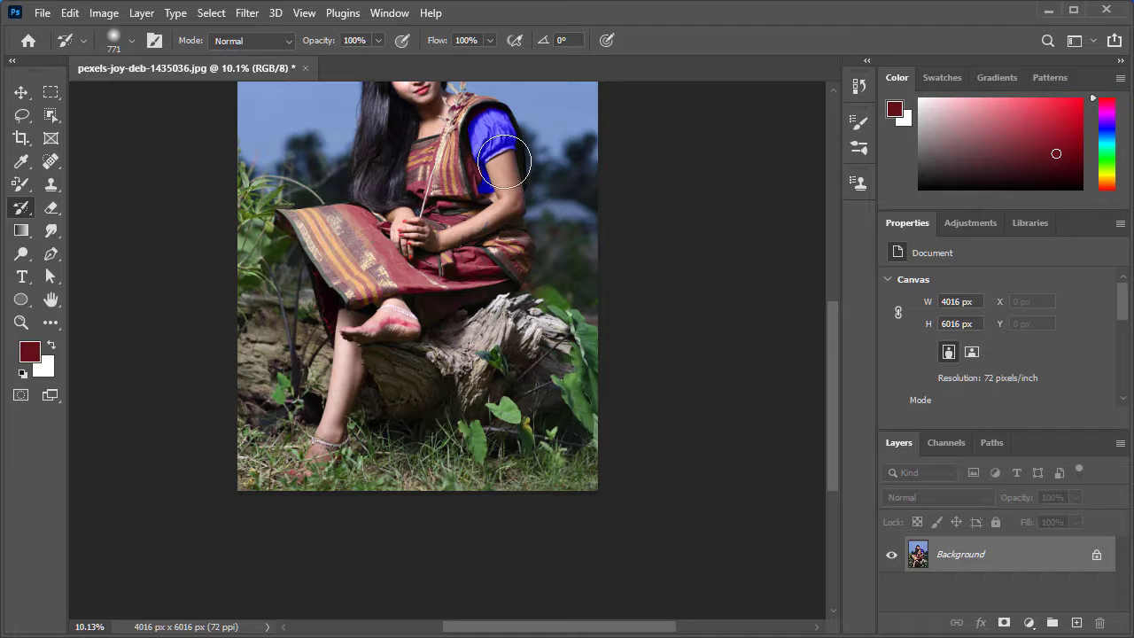
Examine the saree edges, the log and the surrounding background for areas that still need restoring
{"action": "scroll", "coordinate": [504, 162], "scroll_direction": "up", "scroll_amount": 1}
{"action": "scroll", "coordinate": [504, 161], "scroll_direction": "up", "scroll_amount": 1}
{"action": "left_click_drag", "start_coordinate": [590, 240], "coordinate": [628, 410]}
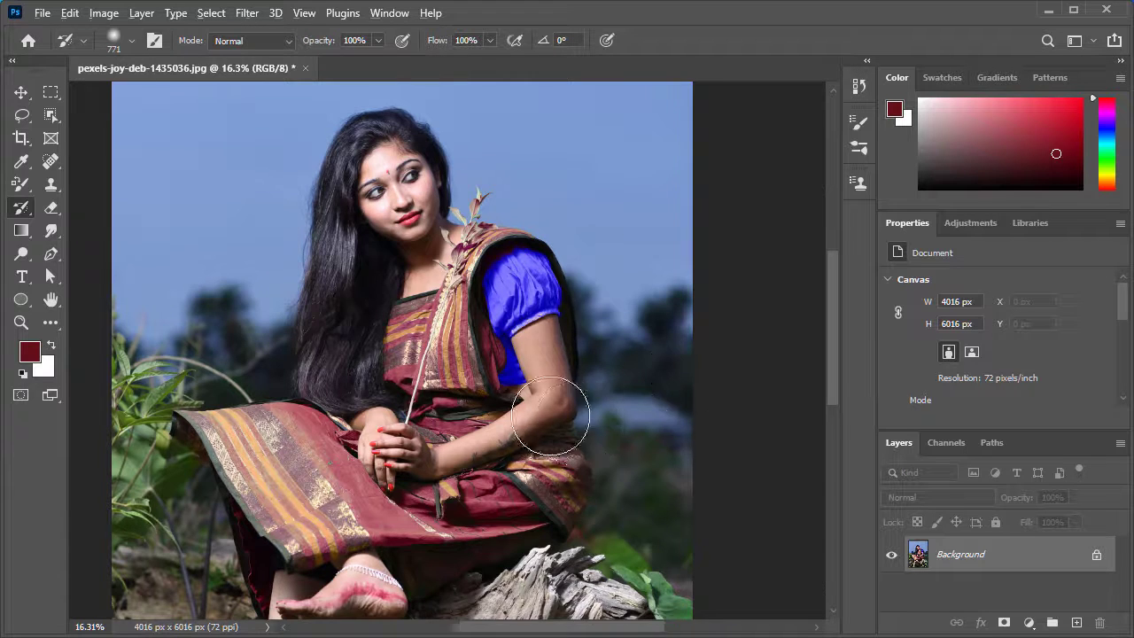
{"action": "scroll", "coordinate": [542, 412], "scroll_direction": "down", "scroll_amount": 2}
{"action": "scroll", "coordinate": [534, 554], "scroll_direction": "up", "scroll_amount": 2}
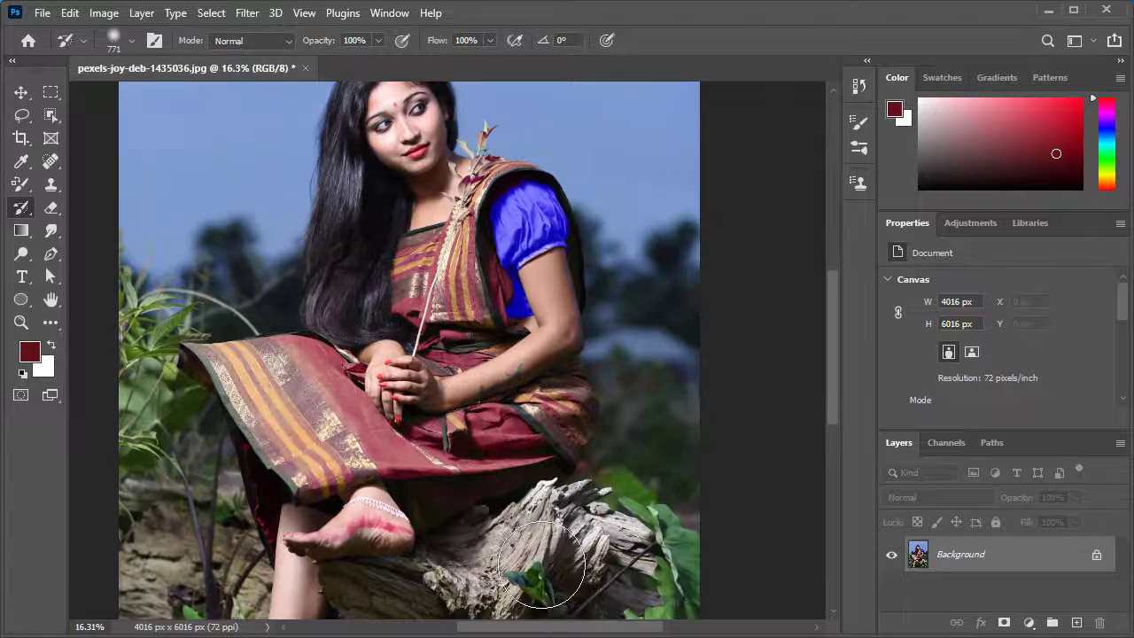
{"action": "left_click_drag", "start_coordinate": [581, 529], "coordinate": [566, 498]}
{"action": "scroll", "coordinate": [461, 441], "scroll_direction": "down", "scroll_amount": 2}
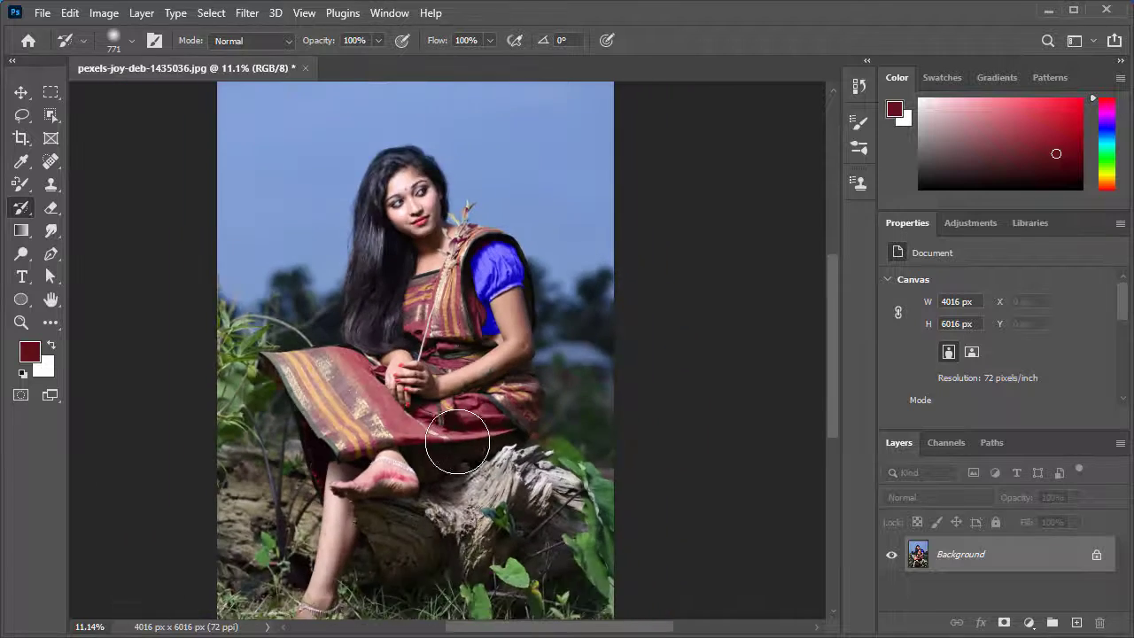
{"action": "scroll", "coordinate": [470, 434], "scroll_direction": "up", "scroll_amount": 1}
{"action": "scroll", "coordinate": [471, 432], "scroll_direction": "up", "scroll_amount": 1}
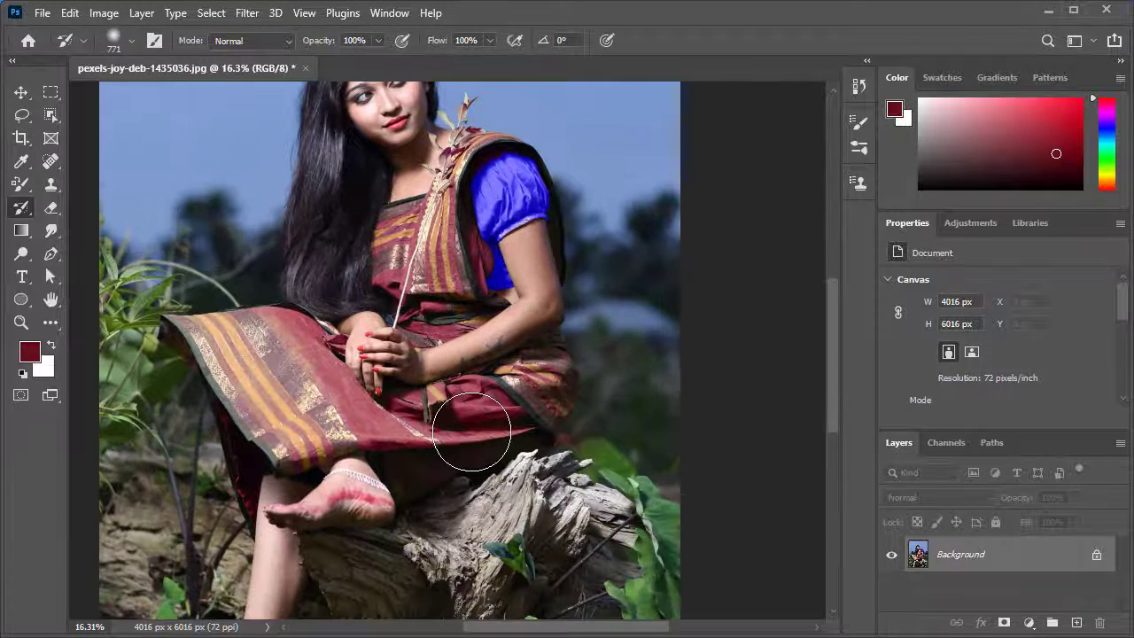
{"action": "scroll", "coordinate": [470, 416], "scroll_direction": "down", "scroll_amount": 1}
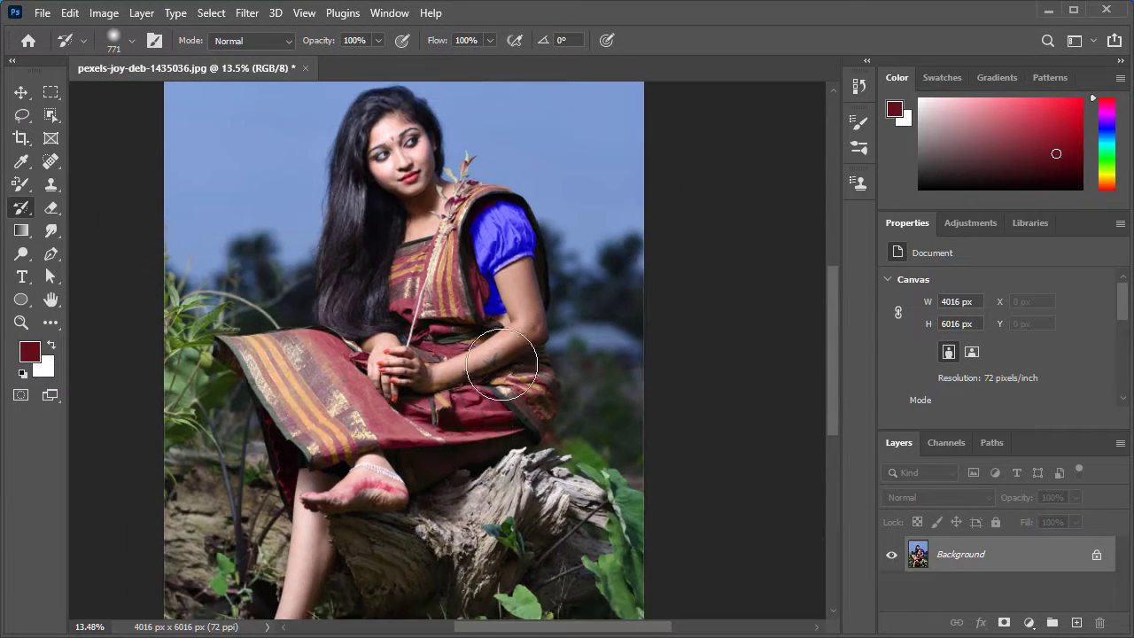
Restore the original green of the leafy stem in front of the shoulder with a 34 px History Brush
{"action": "scroll", "coordinate": [439, 239], "scroll_direction": "up", "scroll_amount": 4}
{"action": "mouse_move", "coordinate": [429, 220]}
{"action": "left_mouse_down"}
{"action": "mouse_move", "coordinate": [355, 223]}
{"action": "mouse_move", "coordinate": [412, 218]}
{"action": "mouse_move", "coordinate": [429, 197]}
{"action": "mouse_move", "coordinate": [410, 240]}
{"action": "left_mouse_up"}
{"action": "scroll", "coordinate": [410, 211], "scroll_direction": "up", "scroll_amount": 2}
{"action": "scroll", "coordinate": [411, 211], "scroll_direction": "up", "scroll_amount": 2}
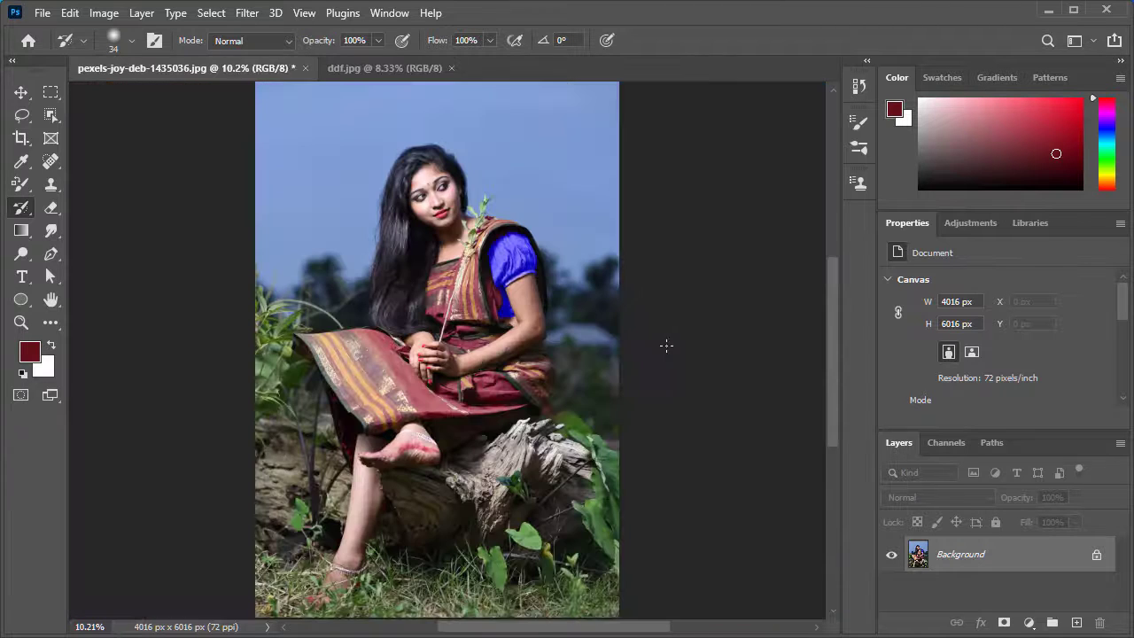
Inspect the recoloured saree, from the whole figure down to the striped skirt panel and hands
{"action": "scroll", "coordinate": [437, 364], "scroll_direction": "up", "scroll_amount": 3}
{"action": "scroll", "coordinate": [535, 298], "scroll_direction": "down", "scroll_amount": 2}
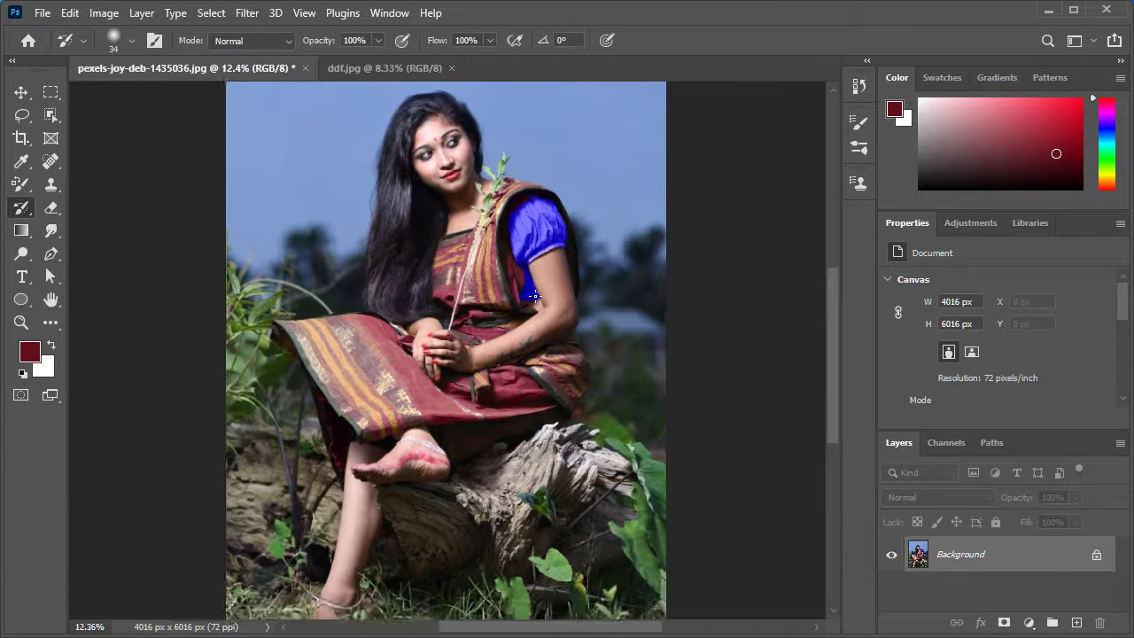
{"action": "scroll", "coordinate": [534, 296], "scroll_direction": "up", "scroll_amount": 1}
{"action": "scroll", "coordinate": [535, 296], "scroll_direction": "up", "scroll_amount": 2}
{"action": "scroll", "coordinate": [351, 373], "scroll_direction": "up", "scroll_amount": 3}
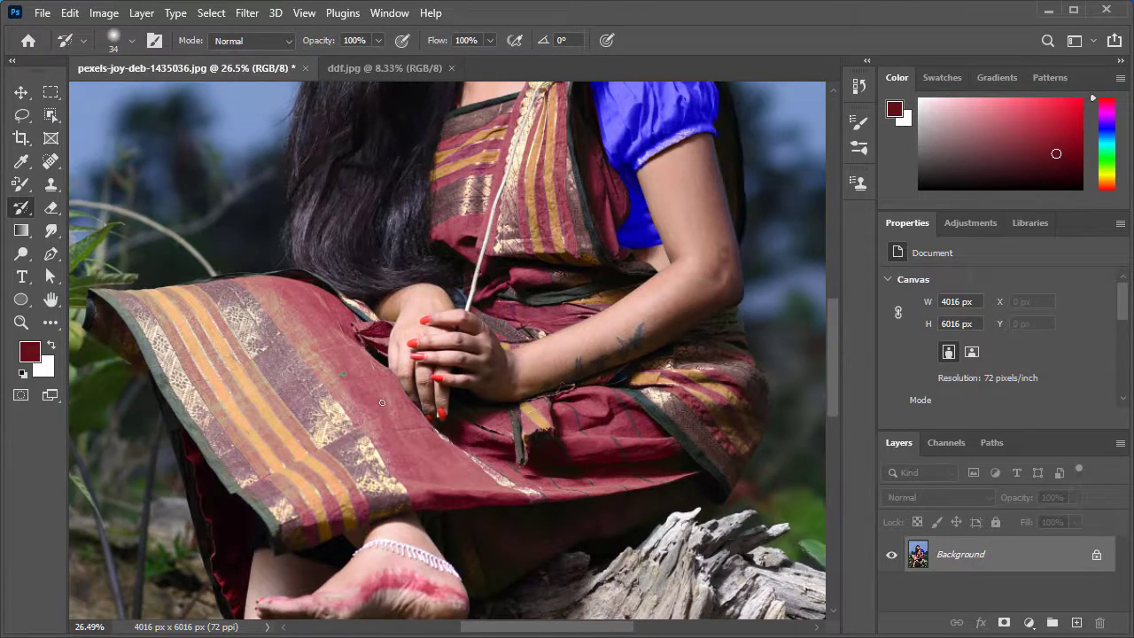
{"action": "scroll", "coordinate": [382, 402], "scroll_direction": "up", "scroll_amount": 2}
{"action": "scroll", "coordinate": [382, 403], "scroll_direction": "down", "scroll_amount": 2}
{"action": "scroll", "coordinate": [327, 397], "scroll_direction": "up", "scroll_amount": 1}
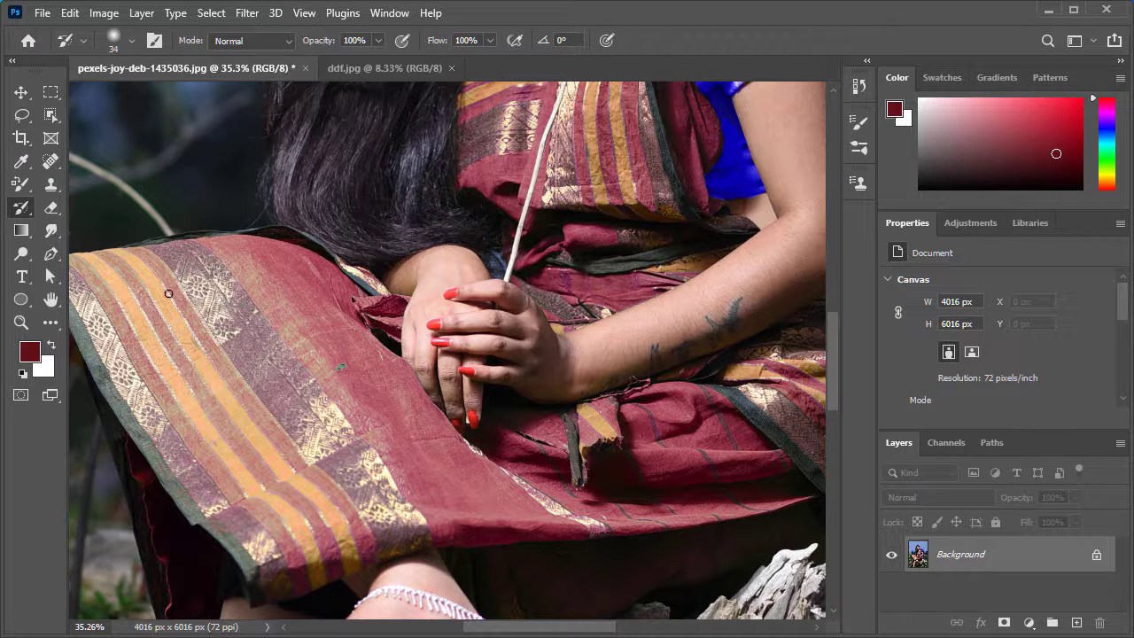
Switch to the Color Replacement tool and set the foreground colour to the yellow c6b527
{"action": "left_click", "coordinate": [22, 188]}
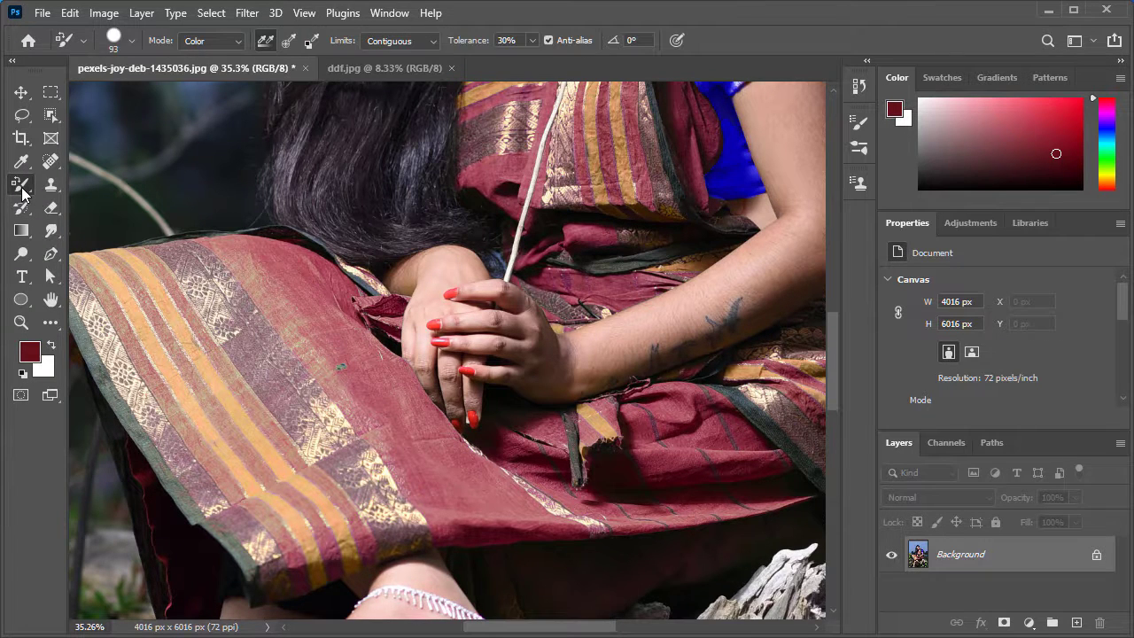
{"action": "left_click", "coordinate": [31, 354]}
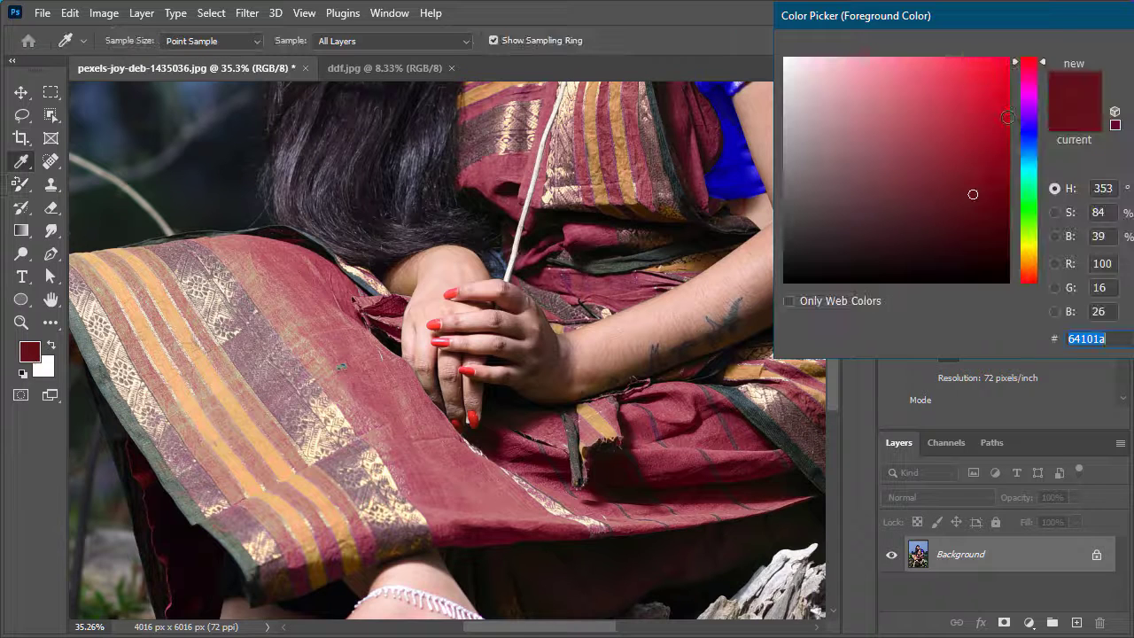
{"action": "left_click", "coordinate": [1031, 251]}
{"action": "mouse_move", "coordinate": [996, 112]}
{"action": "left_mouse_down"}
{"action": "mouse_move", "coordinate": [972, 89]}
{"action": "mouse_move", "coordinate": [966, 108]}
{"action": "left_mouse_up"}
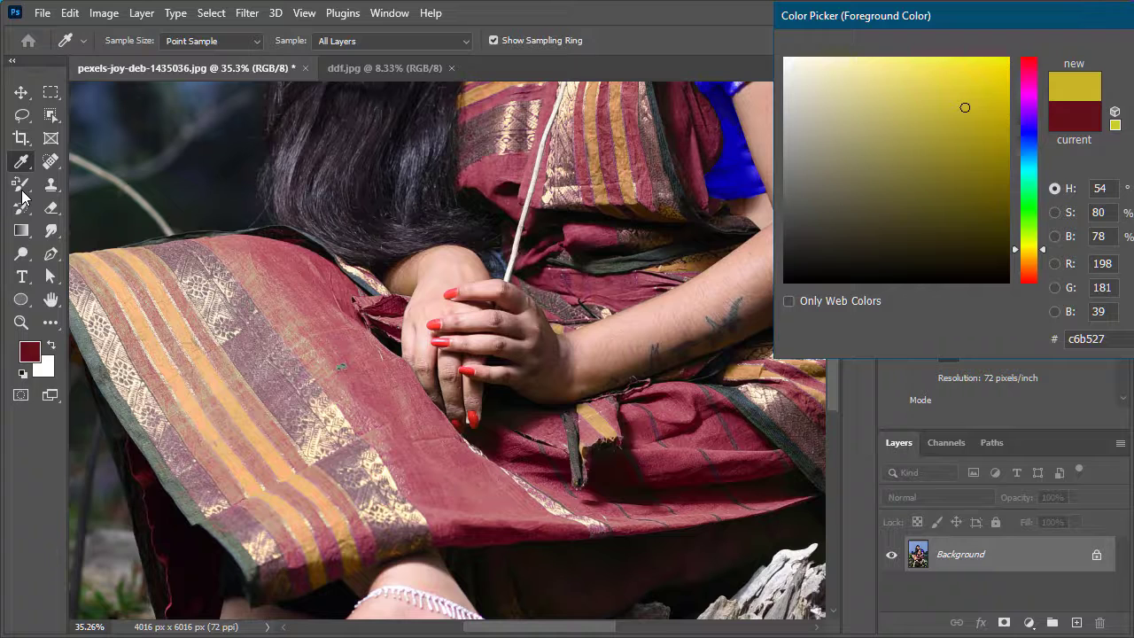
{"action": "key", "text": "Return"}
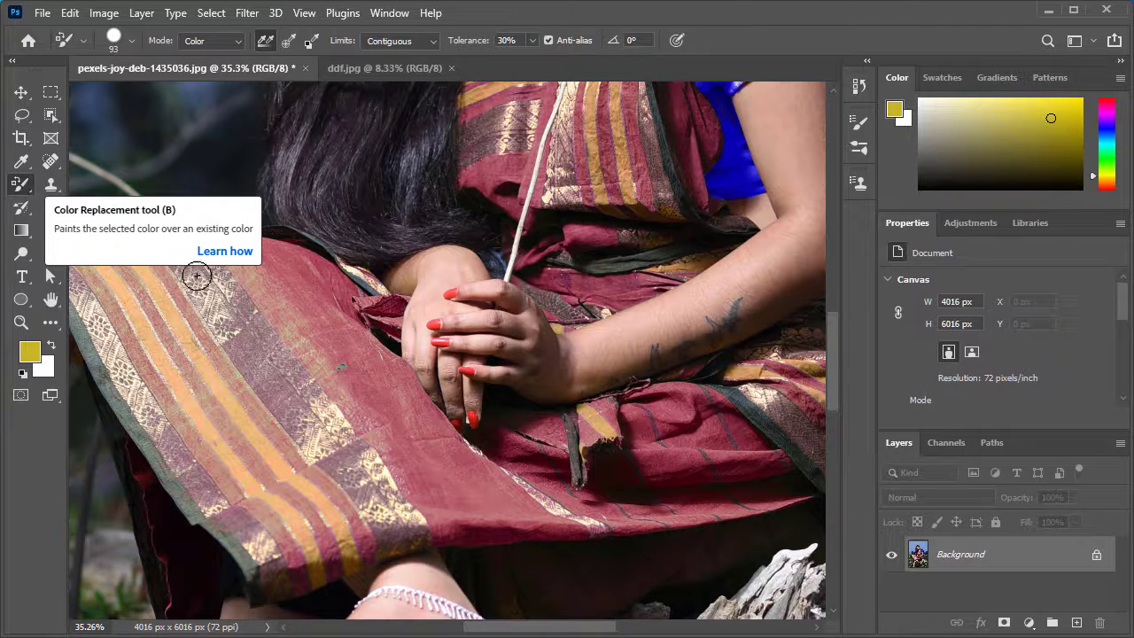
Paint the wide patterned inner band of the skirt border yellow with the Color Replacement tool
{"action": "left_click_drag", "start_coordinate": [217, 288], "coordinate": [223, 304]}
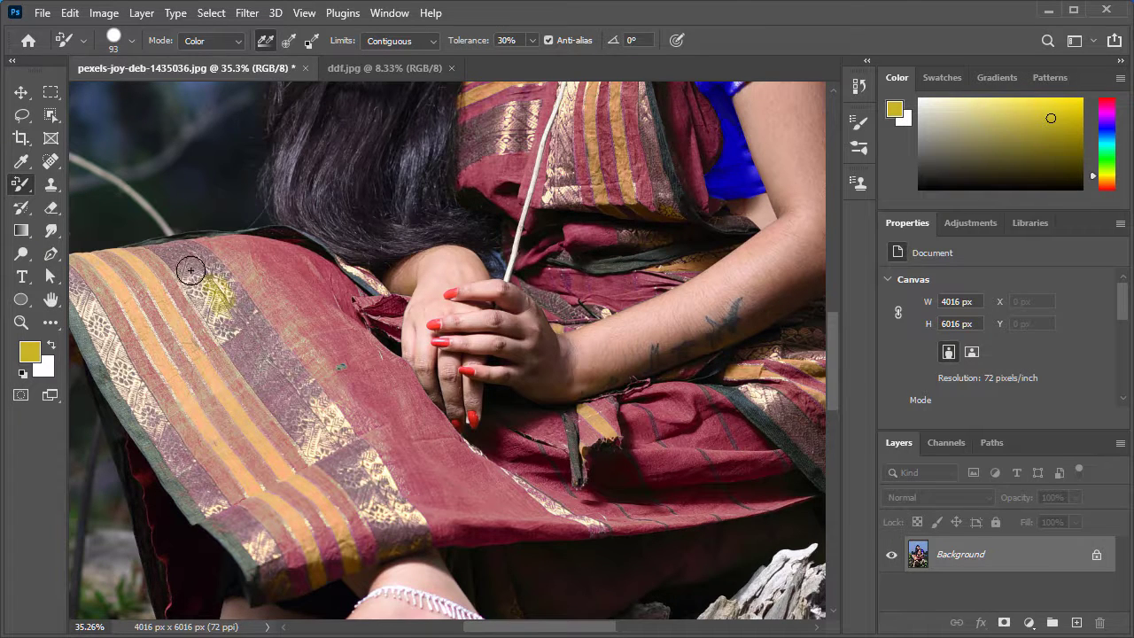
{"action": "left_click_drag", "start_coordinate": [191, 270], "coordinate": [226, 323]}
{"action": "mouse_move", "coordinate": [282, 387]}
{"action": "left_mouse_down"}
{"action": "mouse_move", "coordinate": [391, 529]}
{"action": "mouse_move", "coordinate": [376, 480]}
{"action": "left_mouse_up"}
{"action": "mouse_move", "coordinate": [345, 435]}
{"action": "left_mouse_down"}
{"action": "mouse_move", "coordinate": [202, 265]}
{"action": "mouse_move", "coordinate": [168, 250]}
{"action": "mouse_move", "coordinate": [201, 291]}
{"action": "left_mouse_up"}
{"action": "left_click_drag", "start_coordinate": [246, 359], "coordinate": [398, 536]}
Paint the narrow patterned band along the skirt's outer edge yellow with a 59 px Color Replacement brush
{"action": "left_click_drag", "start_coordinate": [192, 320], "coordinate": [255, 309]}
{"action": "left_click_drag", "start_coordinate": [128, 274], "coordinate": [158, 306]}
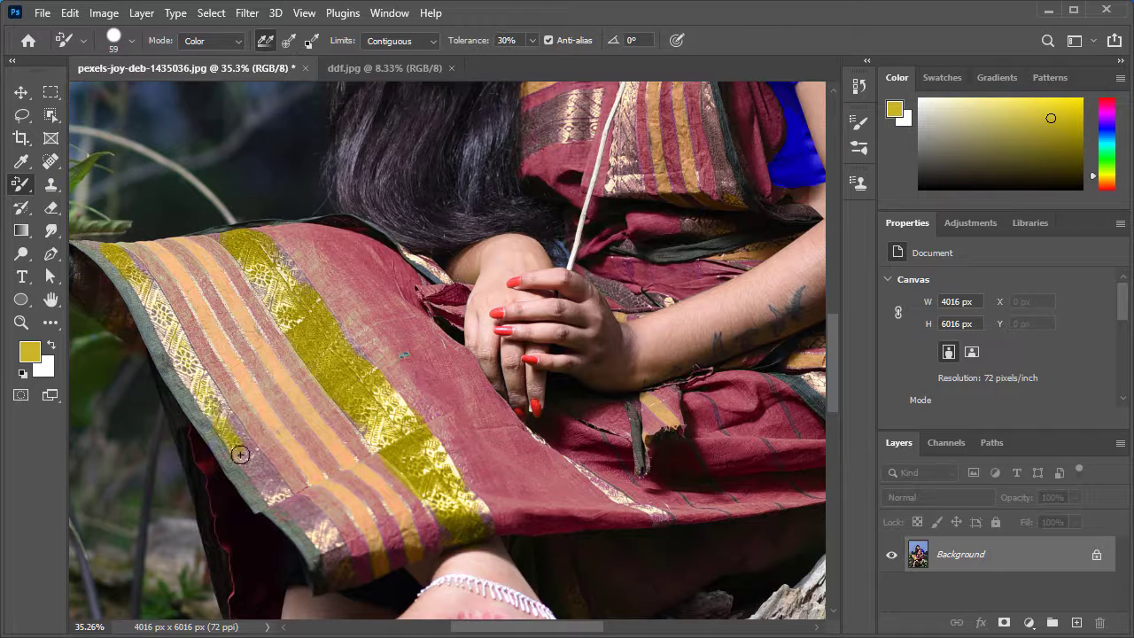
{"action": "left_click_drag", "start_coordinate": [277, 498], "coordinate": [323, 534]}
{"action": "scroll", "coordinate": [428, 340], "scroll_direction": "down", "scroll_amount": 4}
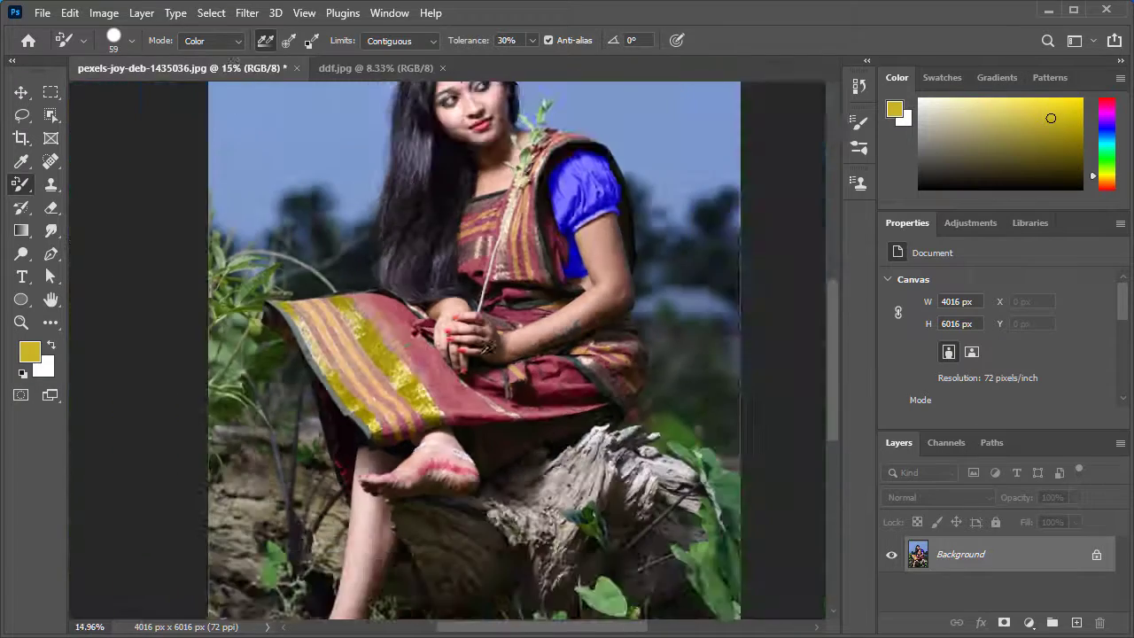
{"action": "scroll", "coordinate": [642, 308], "scroll_direction": "up", "scroll_amount": 2}
{"action": "scroll", "coordinate": [458, 207], "scroll_direction": "up", "scroll_amount": 1}
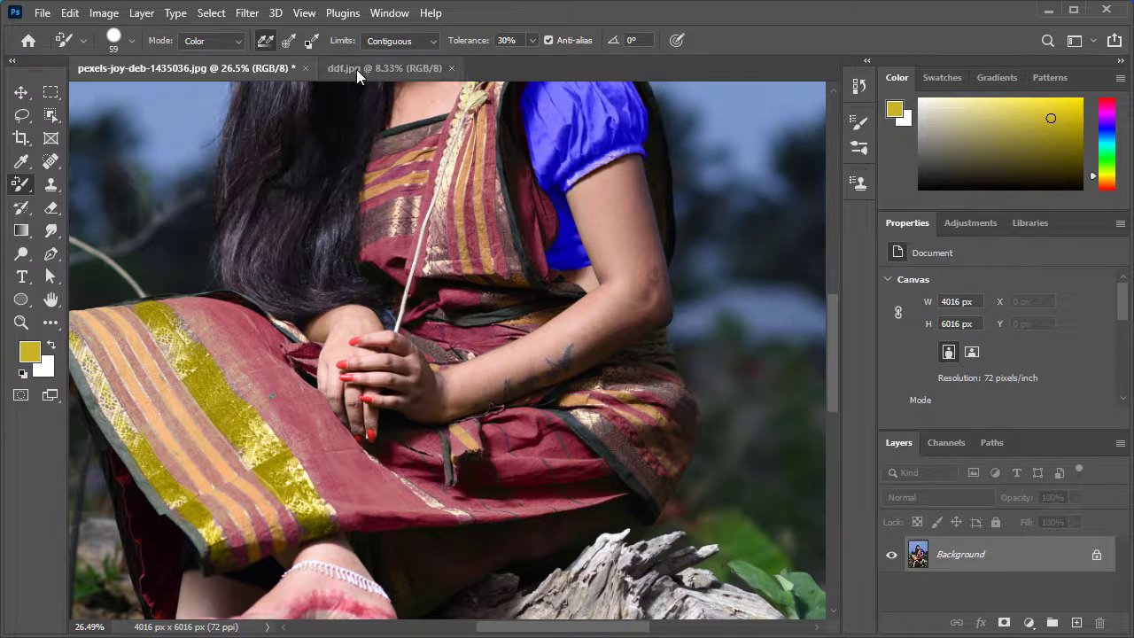
Arrange the edited portrait and the original ddf.jpg side by side in a 2-up vertical layout
{"action": "left_click", "coordinate": [387, 13]}
{"action": "mouse_move", "coordinate": [394, 33]}
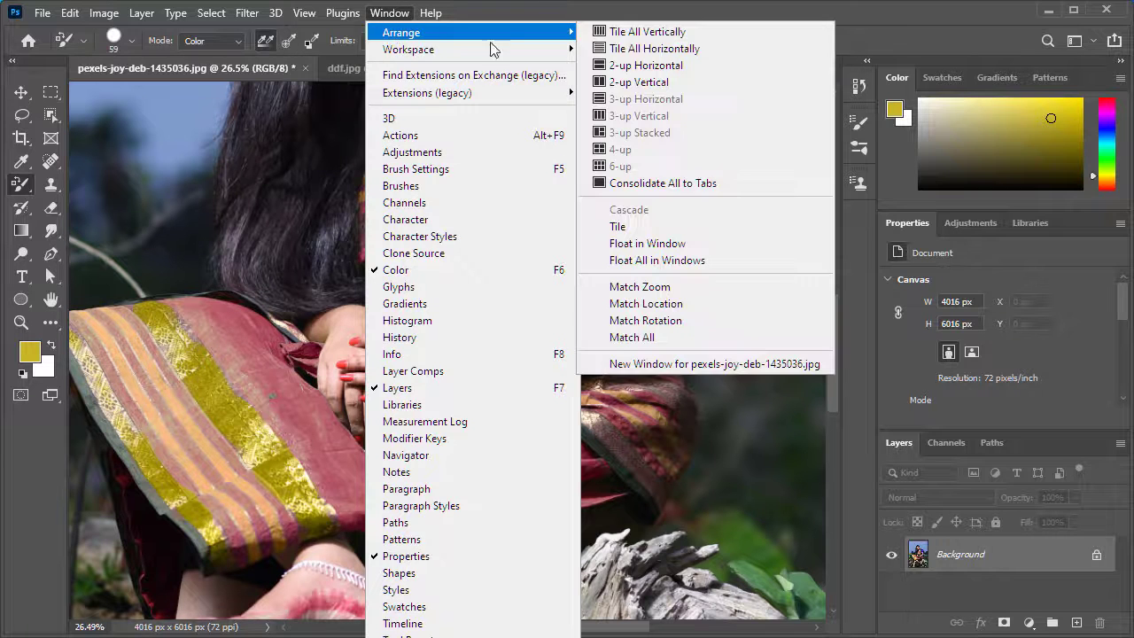
{"action": "left_click", "coordinate": [646, 82]}
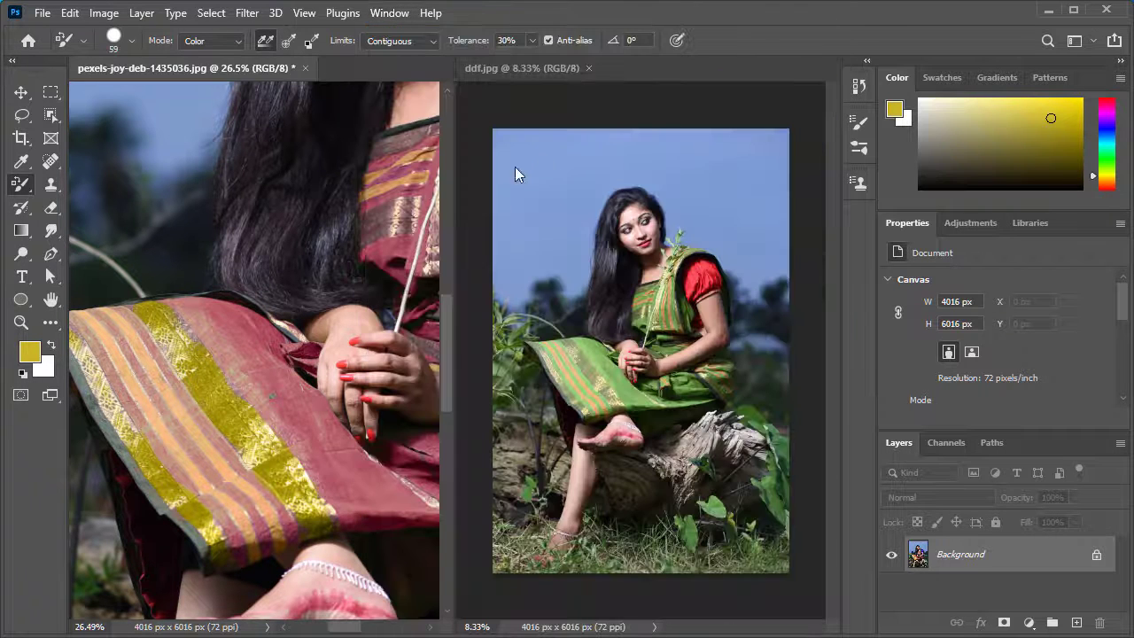
Compare the recoloured saree and blouse with the original ddf.jpg, both close up and as whole images
{"action": "scroll", "coordinate": [331, 302], "scroll_direction": "down", "scroll_amount": 8}
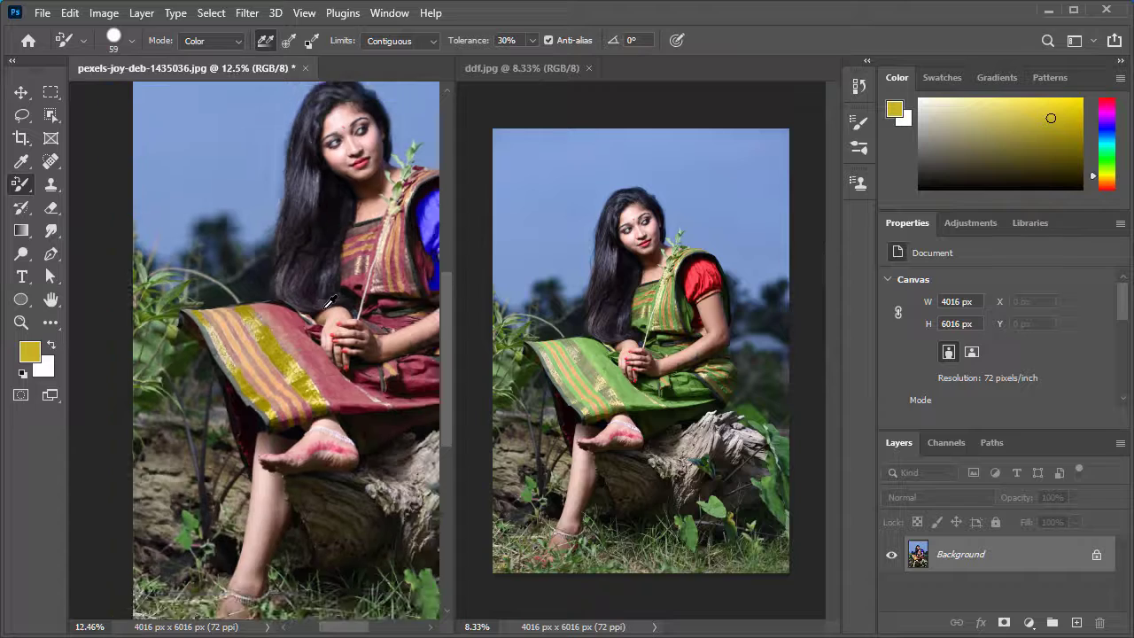
{"action": "scroll", "coordinate": [332, 293], "scroll_direction": "up", "scroll_amount": 3}
{"action": "scroll", "coordinate": [637, 344], "scroll_direction": "up", "scroll_amount": 2}
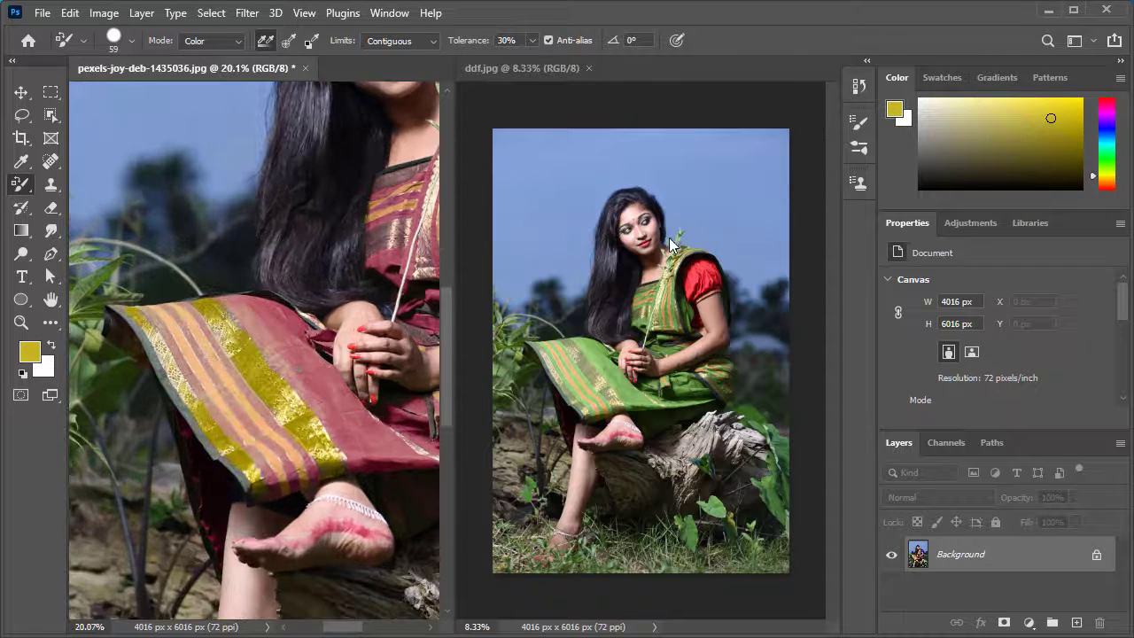
{"action": "scroll", "coordinate": [633, 277], "scroll_direction": "up", "scroll_amount": 4}
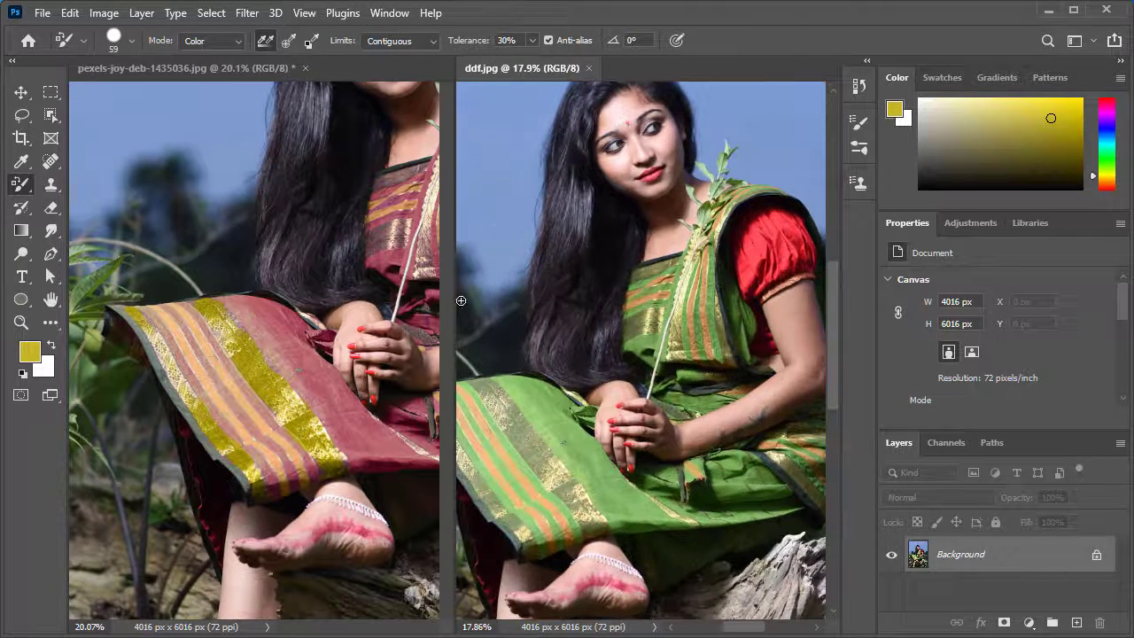
{"action": "left_click", "coordinate": [282, 382]}
{"action": "scroll", "coordinate": [327, 325], "scroll_direction": "down", "scroll_amount": 4}
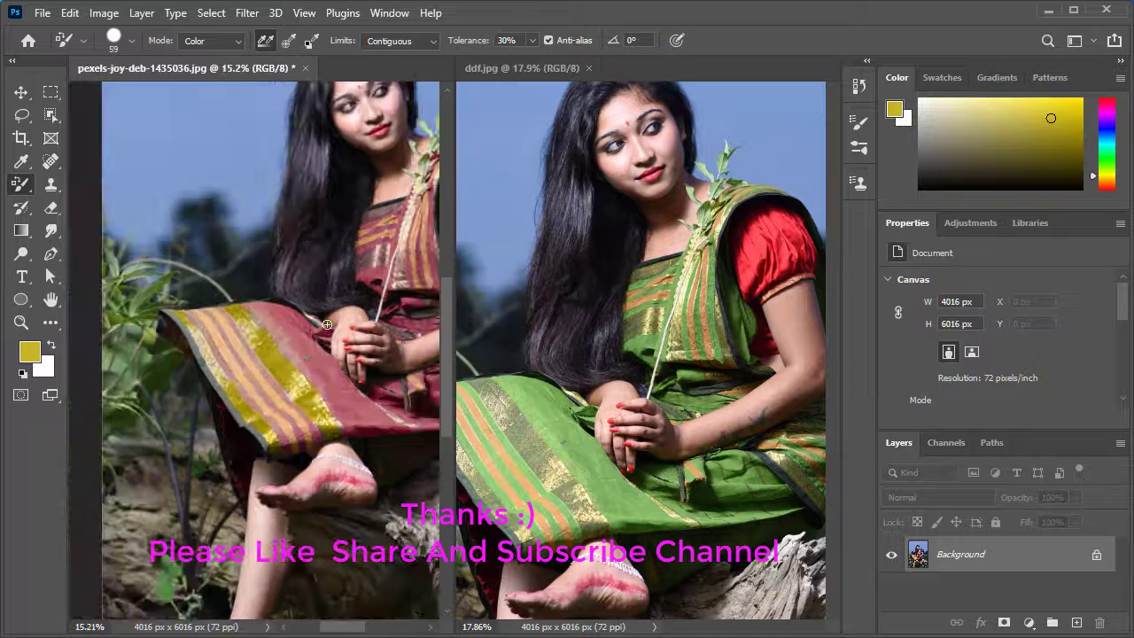
{"action": "left_click_drag", "start_coordinate": [304, 351], "coordinate": [271, 343]}
{"action": "left_click", "coordinate": [650, 328], "text": "alt"}
{"action": "key", "text": "ctrl+0"}
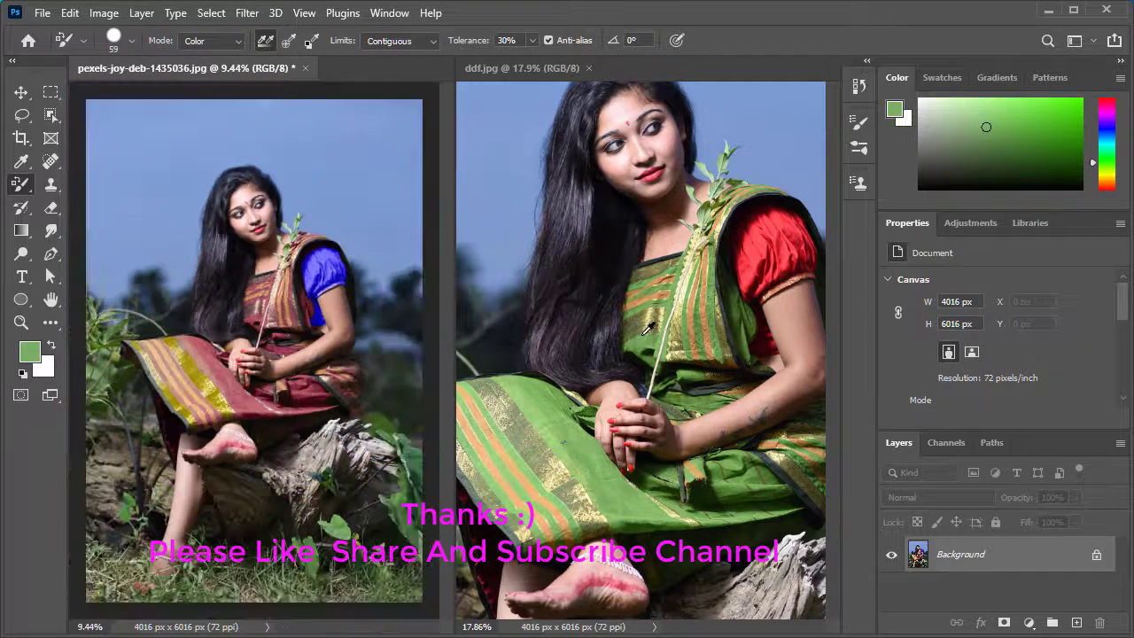
{"action": "left_click", "coordinate": [668, 302]}
{"action": "scroll", "coordinate": [658, 303], "scroll_direction": "down", "scroll_amount": 4}
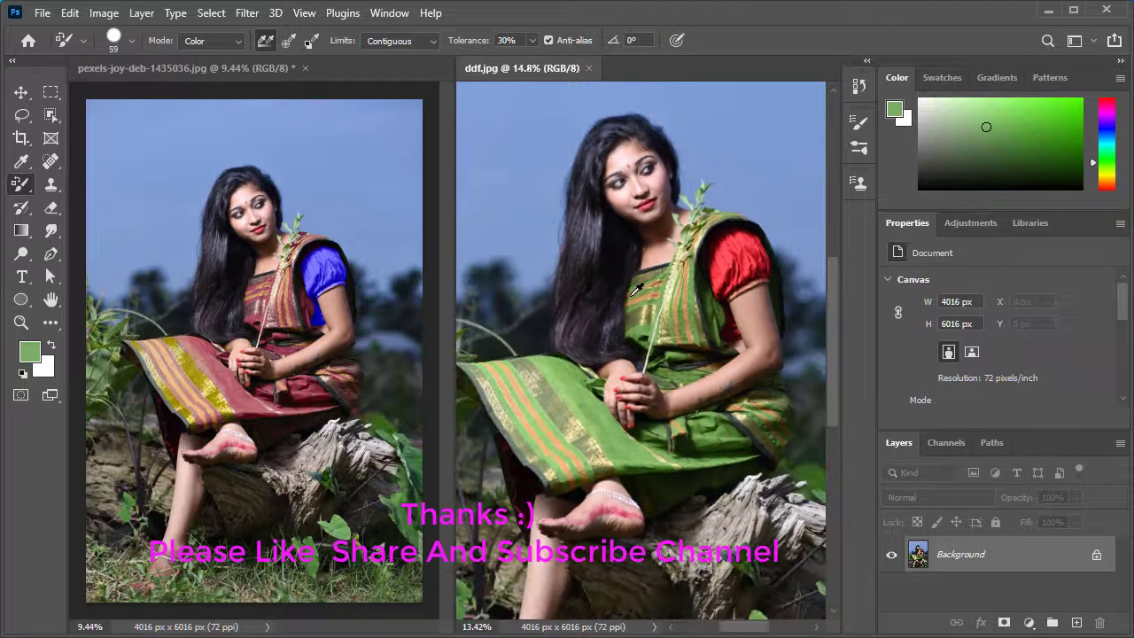
{"action": "scroll", "coordinate": [636, 289], "scroll_direction": "down", "scroll_amount": 2}
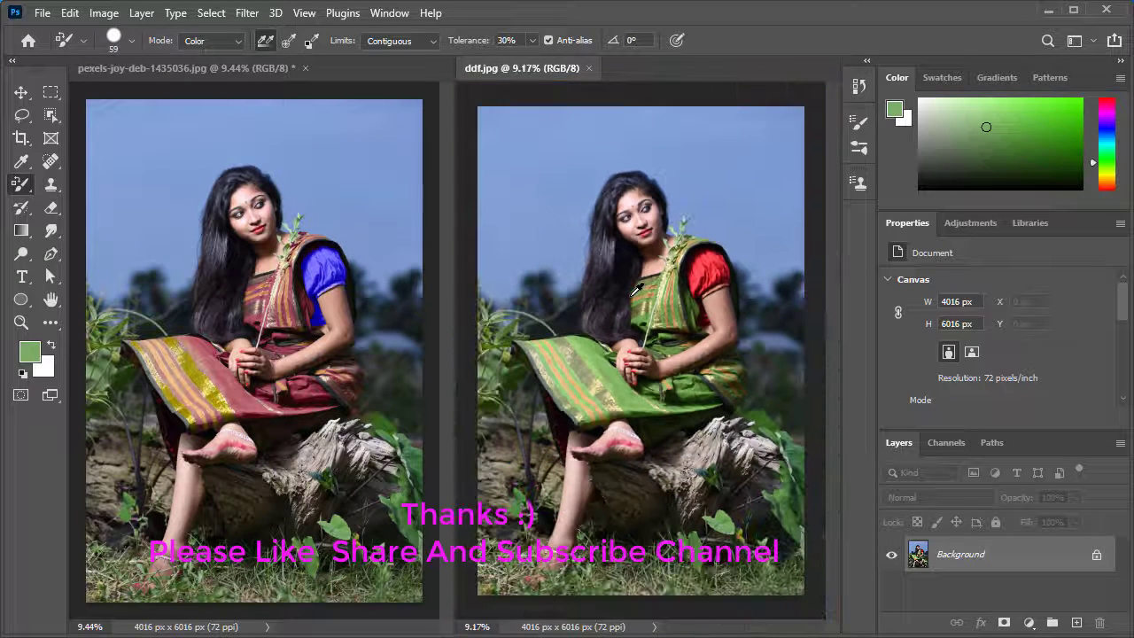